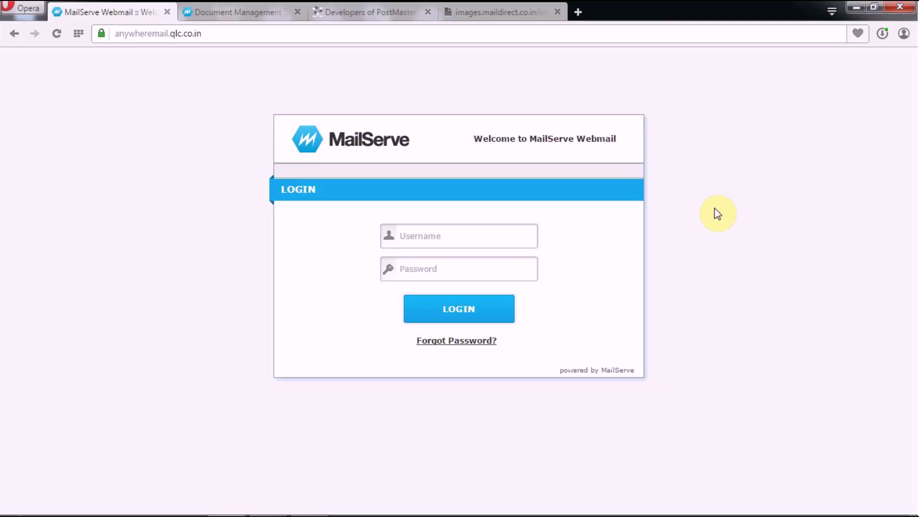
Step: Log in with the remembered username and the account password, then go to Documents
{"action": "left_click", "coordinate": [493, 235]}
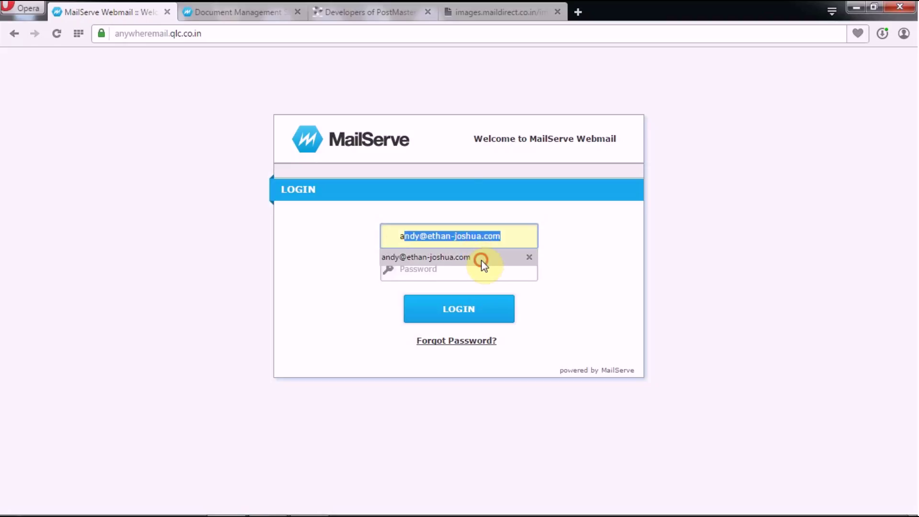
{"action": "left_click", "coordinate": [482, 259]}
{"action": "left_click", "coordinate": [483, 269]}
{"action": "type", "text": "******"}
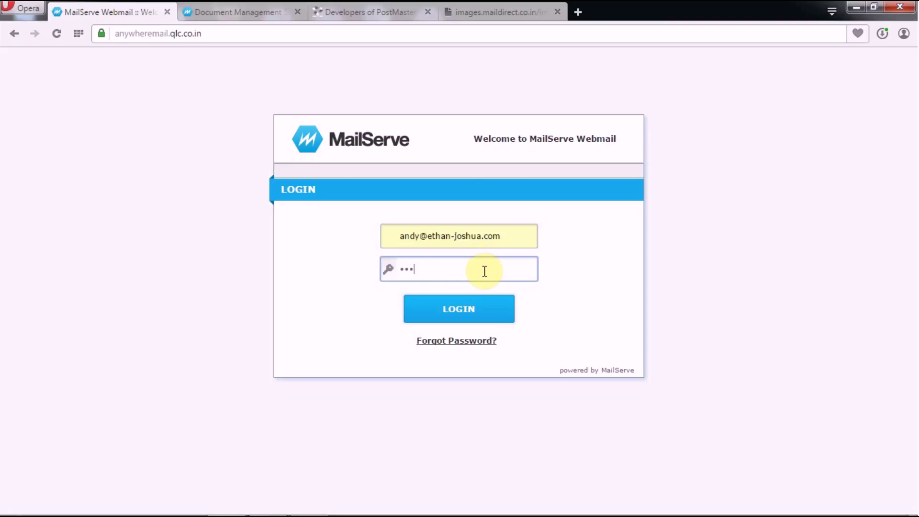
{"action": "type", "text": "*****"}
{"action": "left_click", "coordinate": [478, 306]}
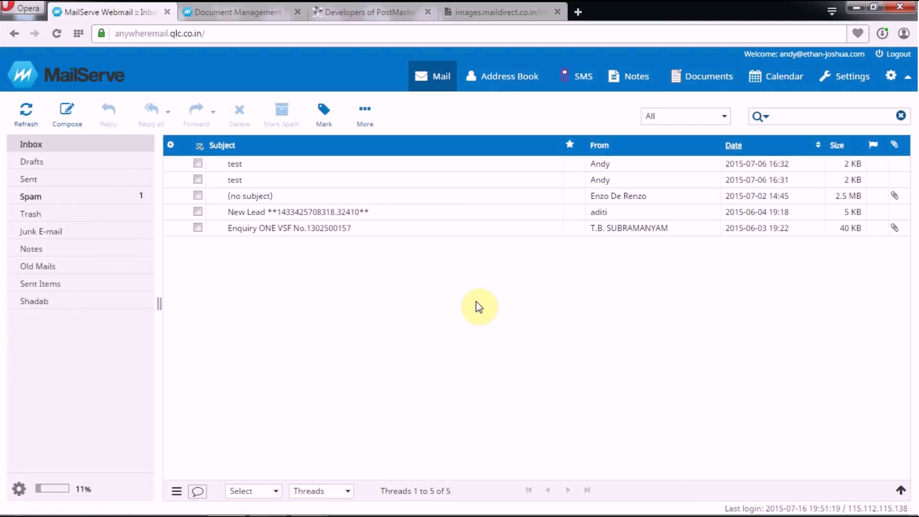
{"action": "left_click", "coordinate": [704, 74]}
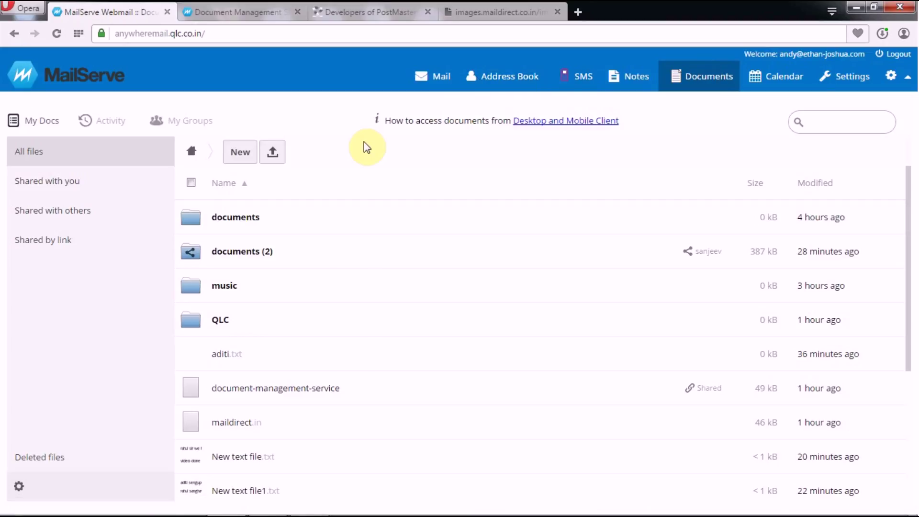
Step: Create a new text file named demo_dms.txt and open it in the text editor
{"action": "left_click", "coordinate": [234, 156]}
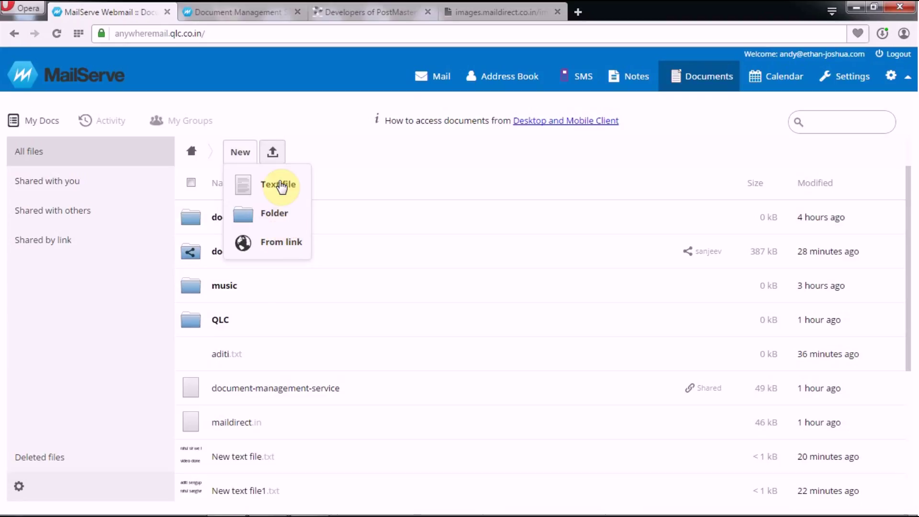
{"action": "left_click", "coordinate": [280, 183]}
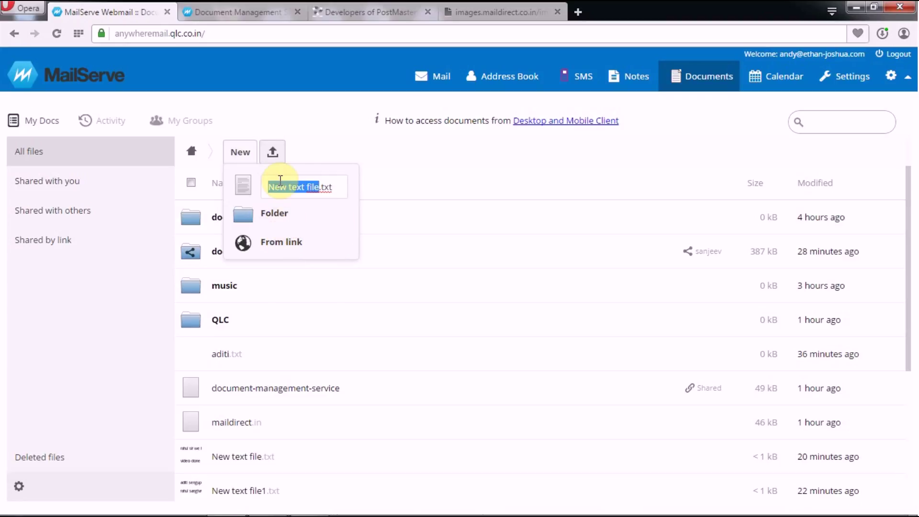
{"action": "key", "text": "BackSpace"}
{"action": "type", "text": "demo"}
{"action": "type", "text": "_dms"}
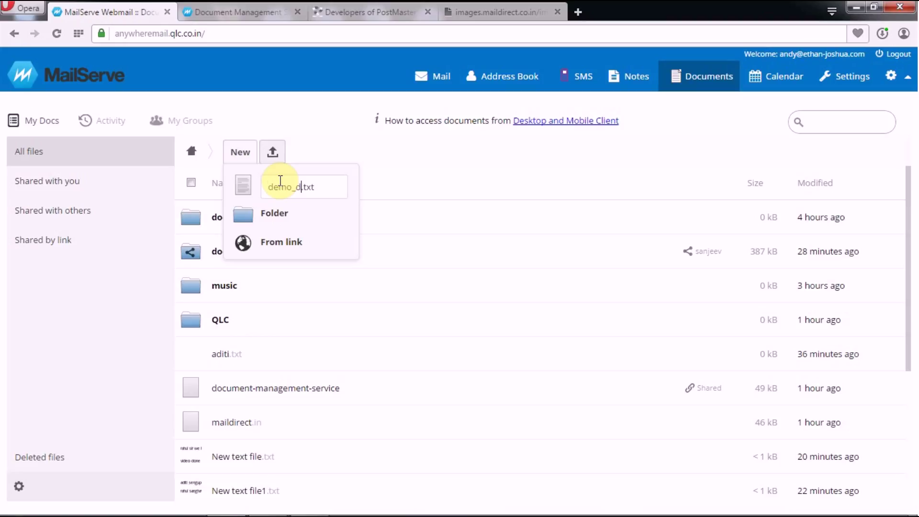
{"action": "key", "text": "Return"}
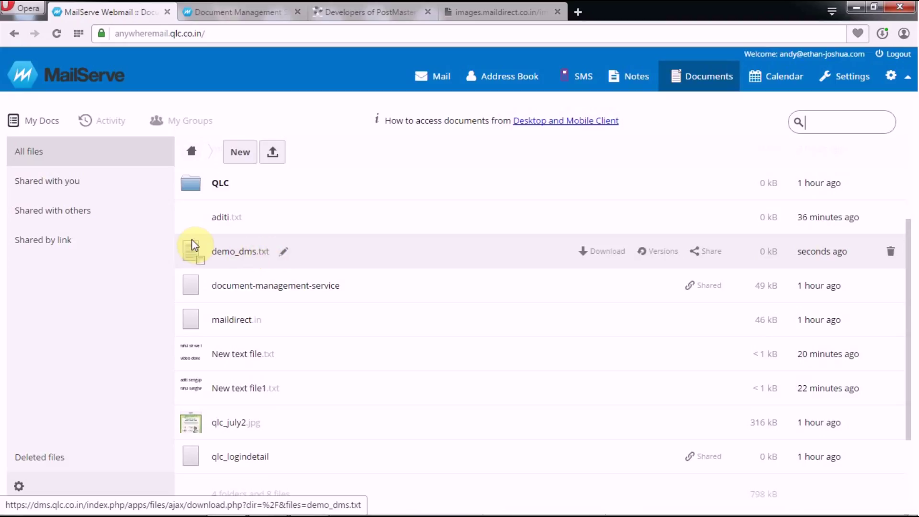
{"action": "left_click", "coordinate": [194, 253]}
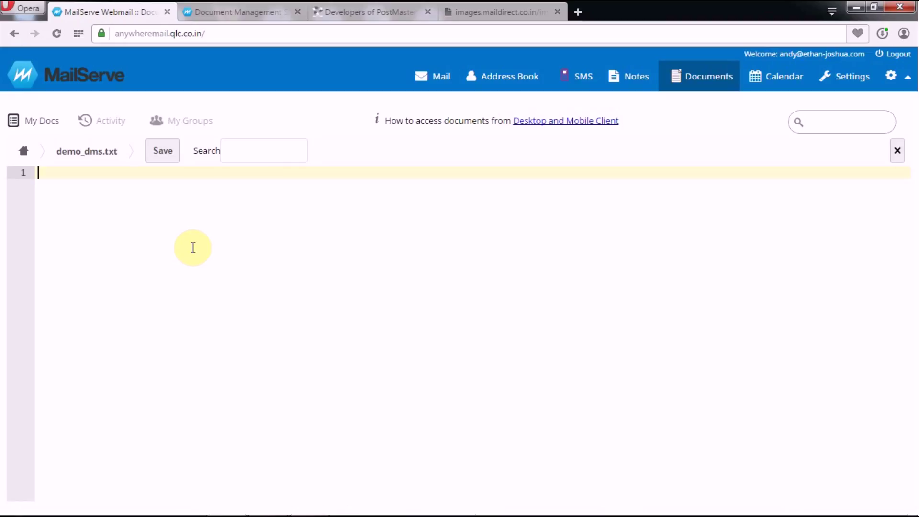
Step: Write 'Demo for Document Management Service' in demo_dms.txt, save it, and return to My Docs
{"action": "type", "text": "Demo "}
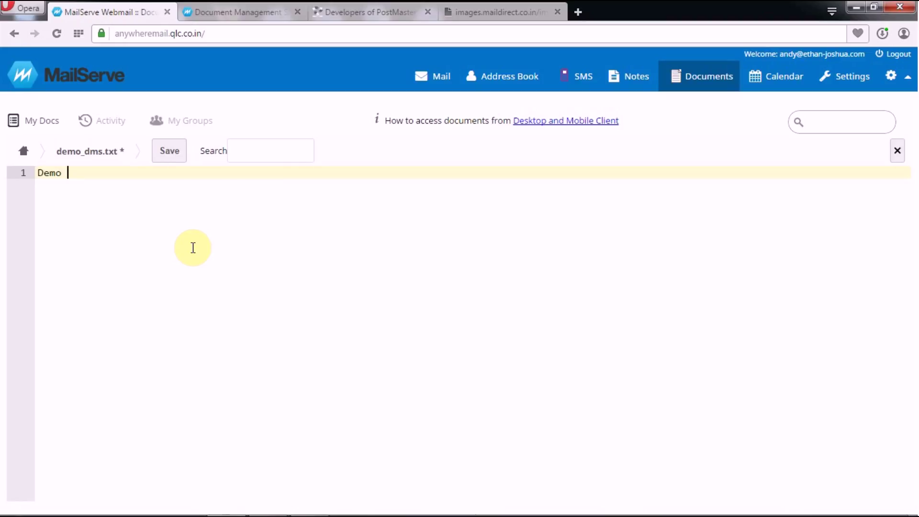
{"action": "type", "text": "for Do"}
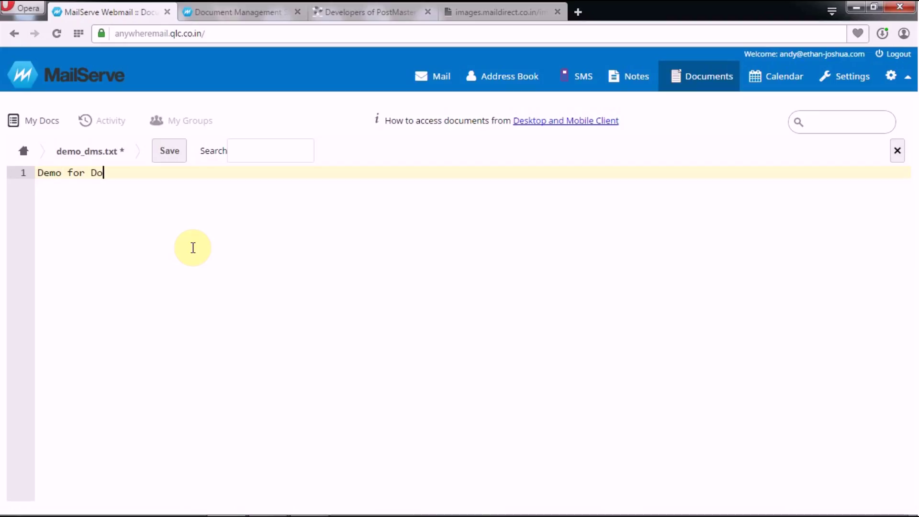
{"action": "type", "text": "cument Man"}
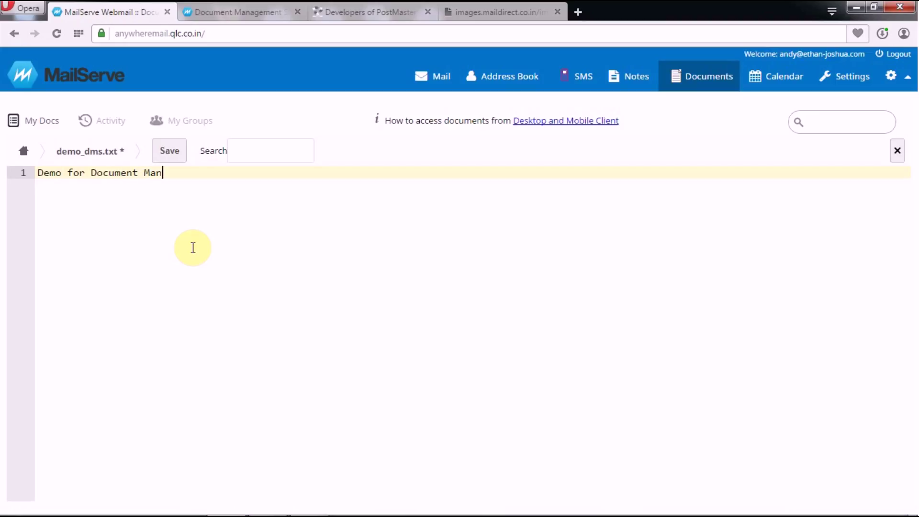
{"action": "type", "text": "agement Service"}
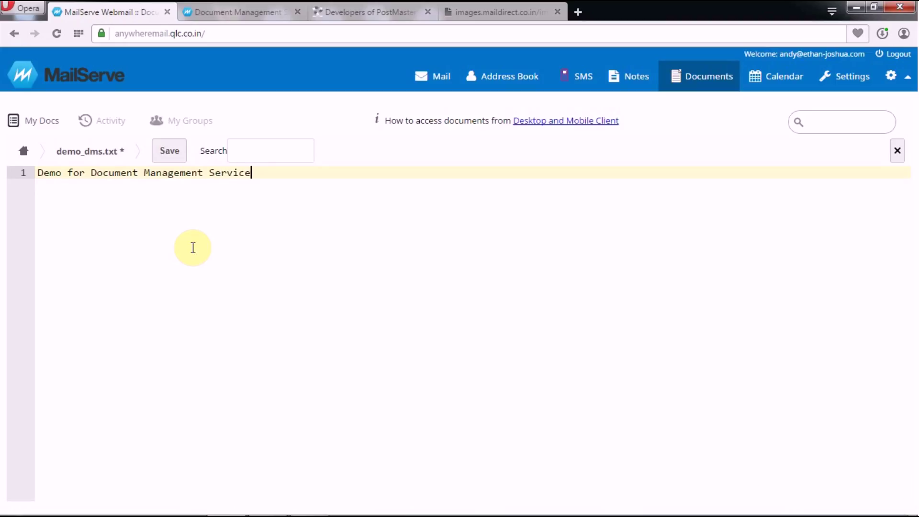
{"action": "left_click", "coordinate": [171, 151]}
{"action": "left_click", "coordinate": [42, 122]}
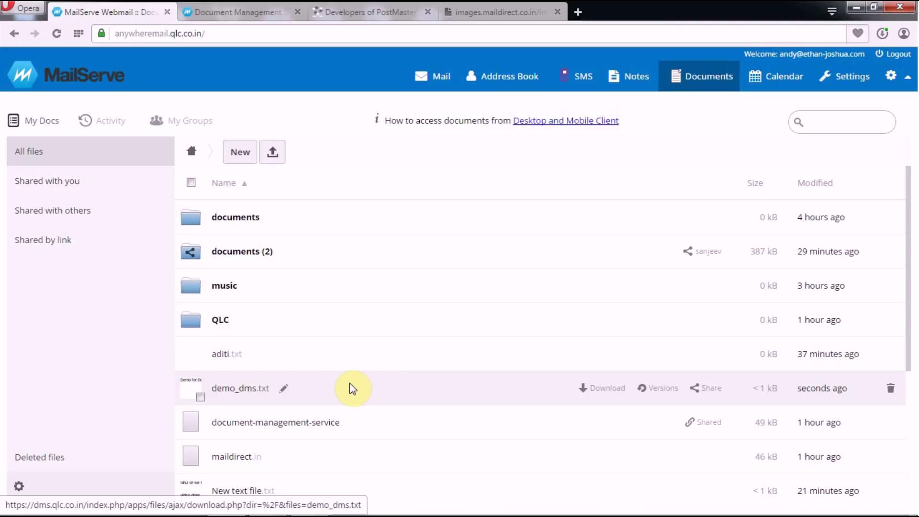
{"action": "left_click", "coordinate": [284, 391]}
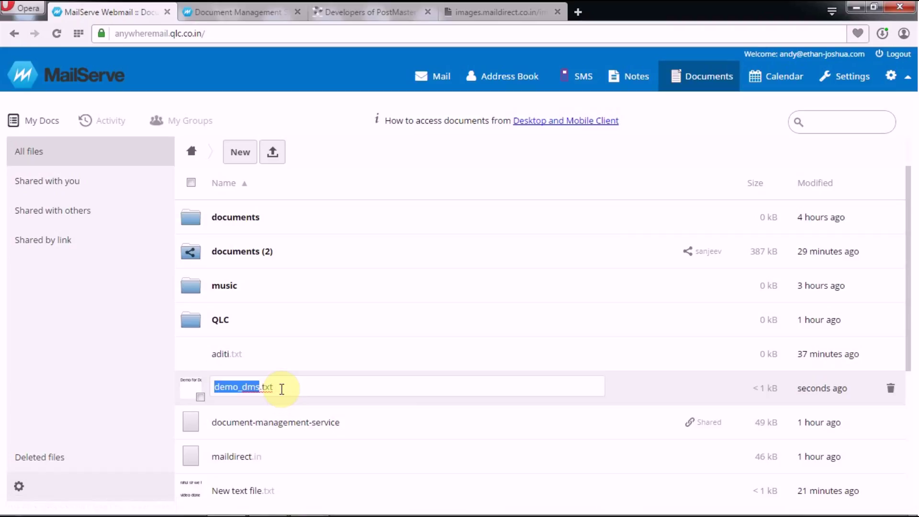
{"action": "left_click", "coordinate": [320, 361]}
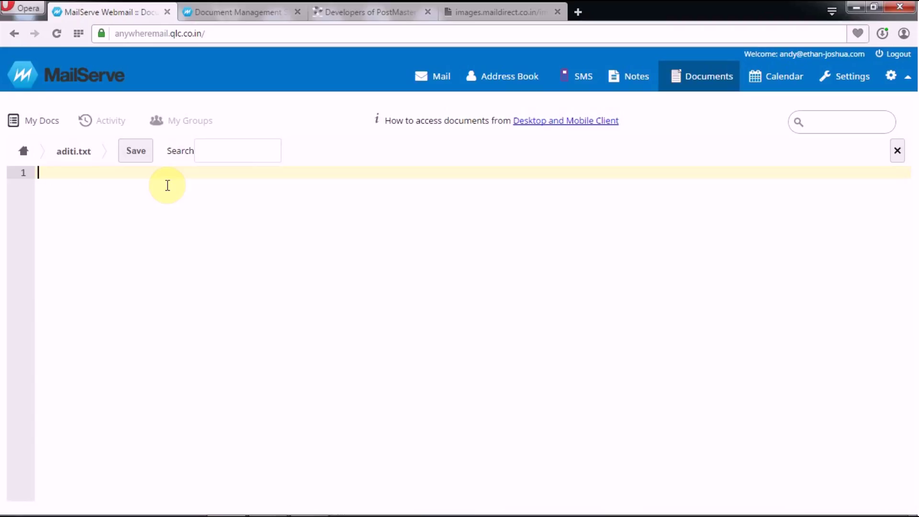
{"action": "left_click", "coordinate": [38, 125]}
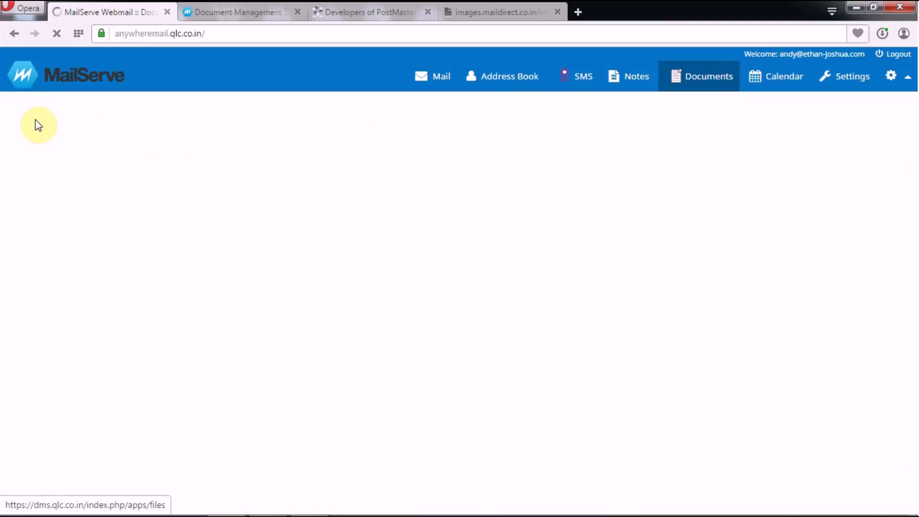
{"action": "mouse_move", "coordinate": [240, 397]}
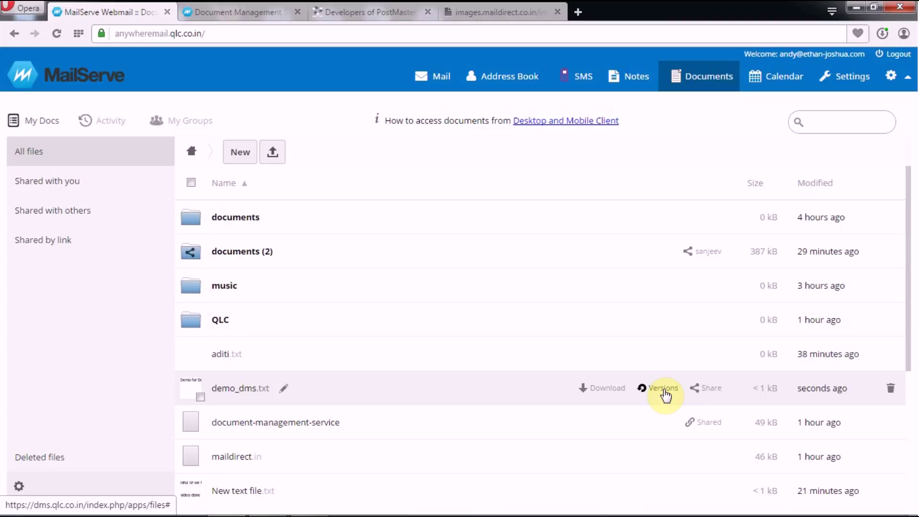
Step: Add the line 'This is our new service for sharing documents .' to demo_dms.txt and save
{"action": "left_click", "coordinate": [194, 390]}
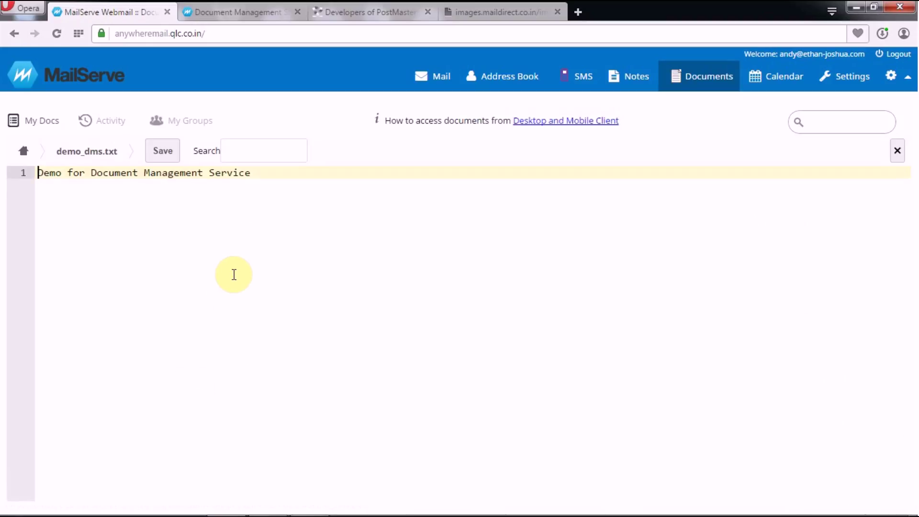
{"action": "left_click", "coordinate": [272, 178]}
{"action": "key", "text": "Return"}
{"action": "key", "text": "Return"}
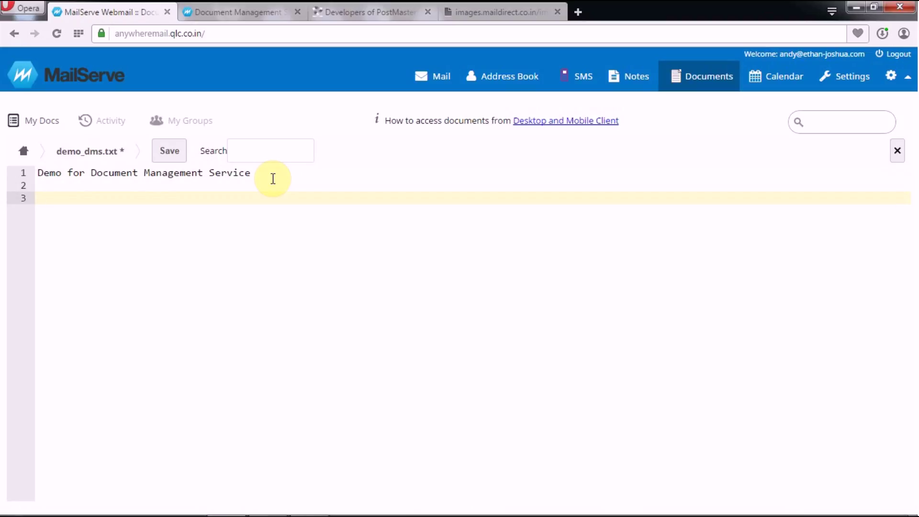
{"action": "type", "text": "This is our new service for sharing documents ."}
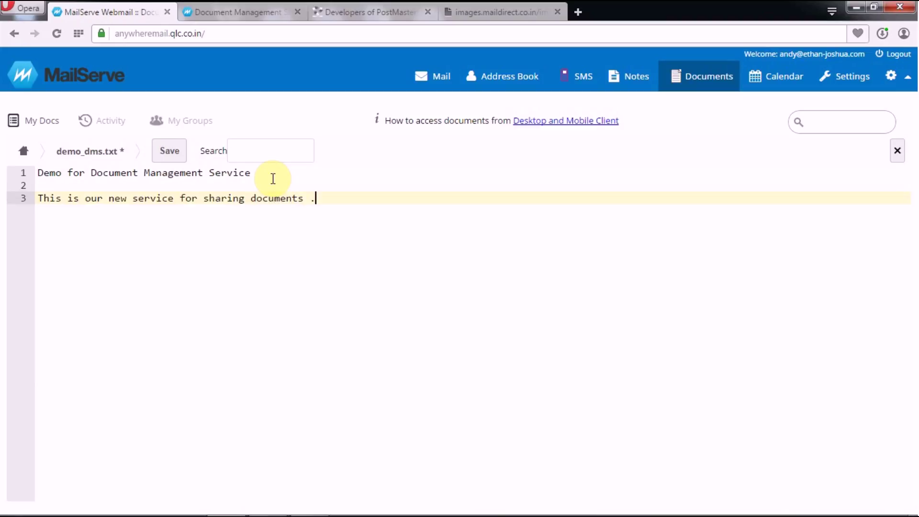
{"action": "left_click", "coordinate": [170, 150]}
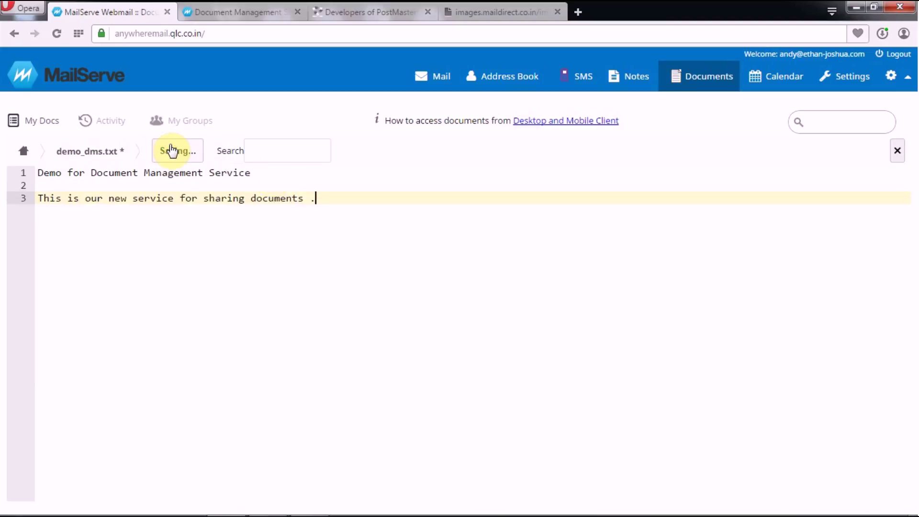
{"action": "left_click", "coordinate": [36, 121]}
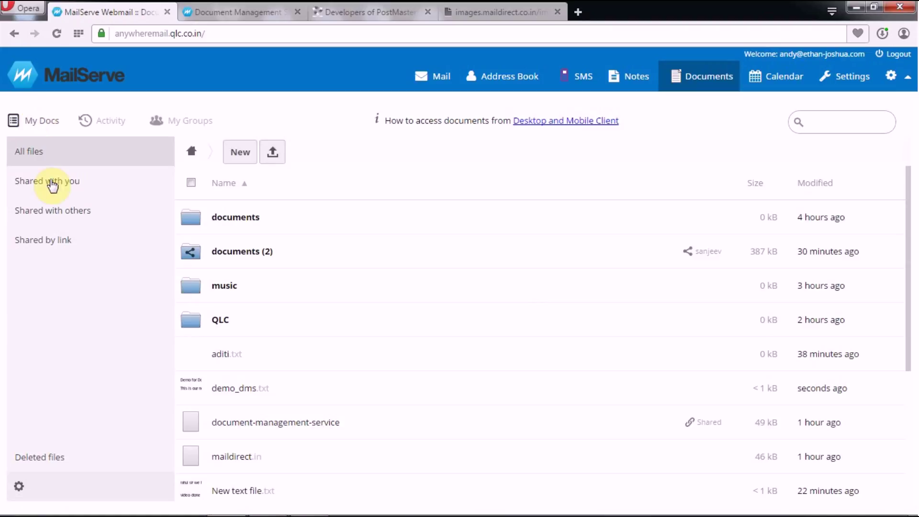
Step: Restore the older saved version of demo_dms.txt from its Versions list
{"action": "mouse_move", "coordinate": [287, 386]}
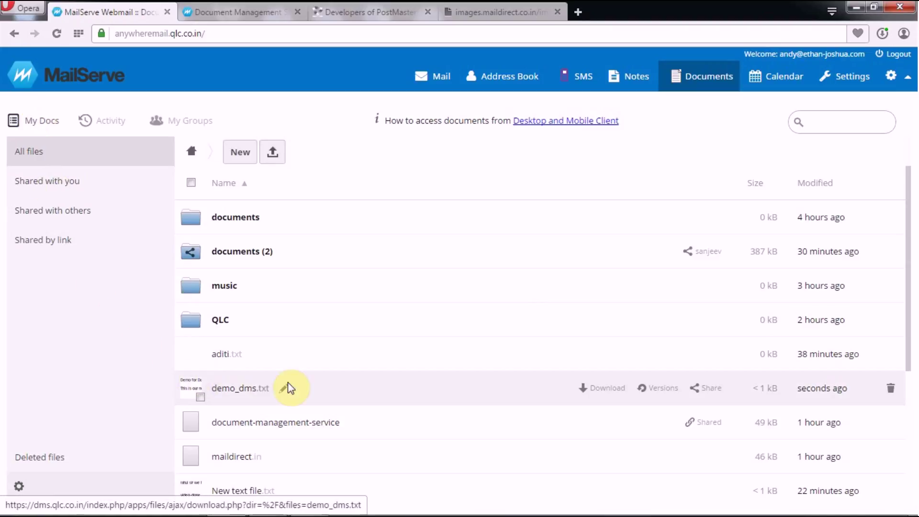
{"action": "left_click", "coordinate": [650, 390]}
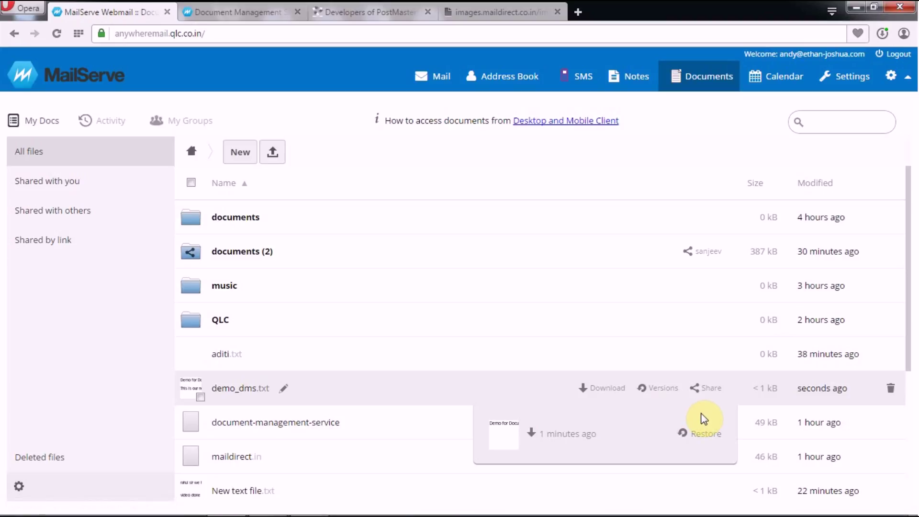
{"action": "left_click", "coordinate": [705, 436]}
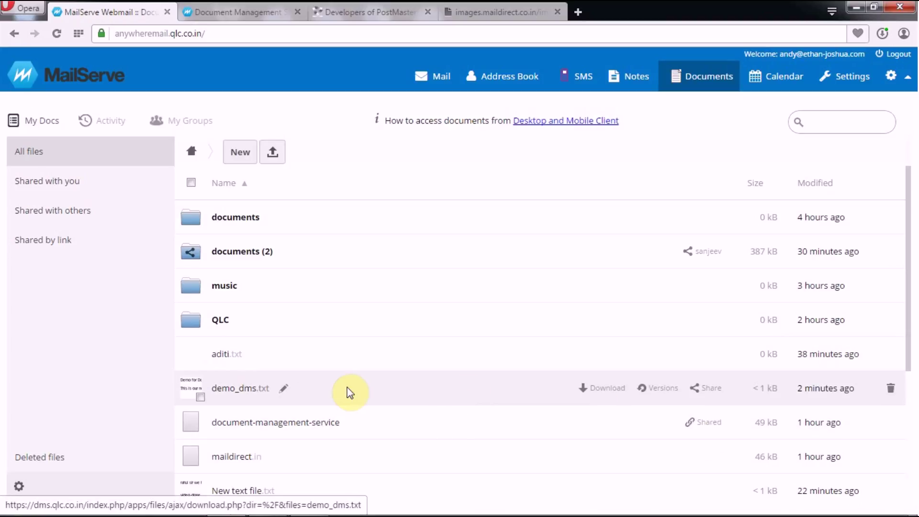
{"action": "left_click", "coordinate": [190, 389]}
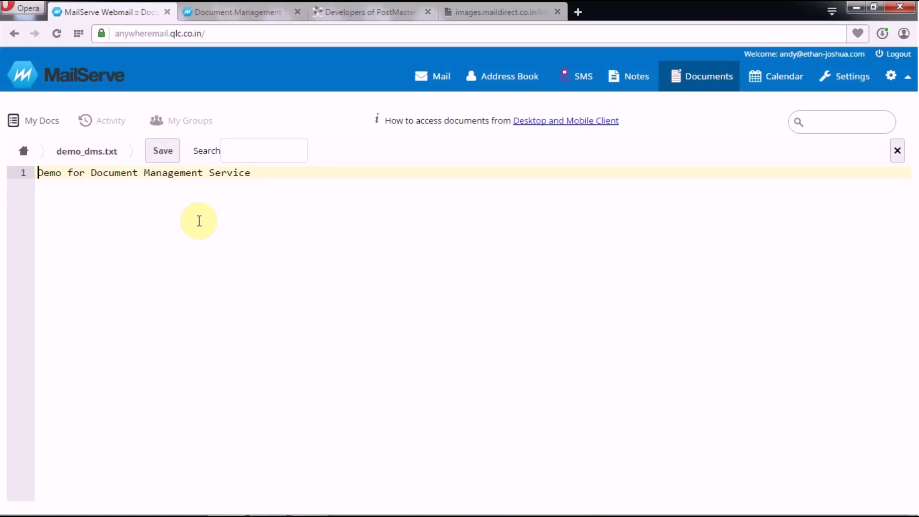
{"action": "left_click", "coordinate": [38, 120]}
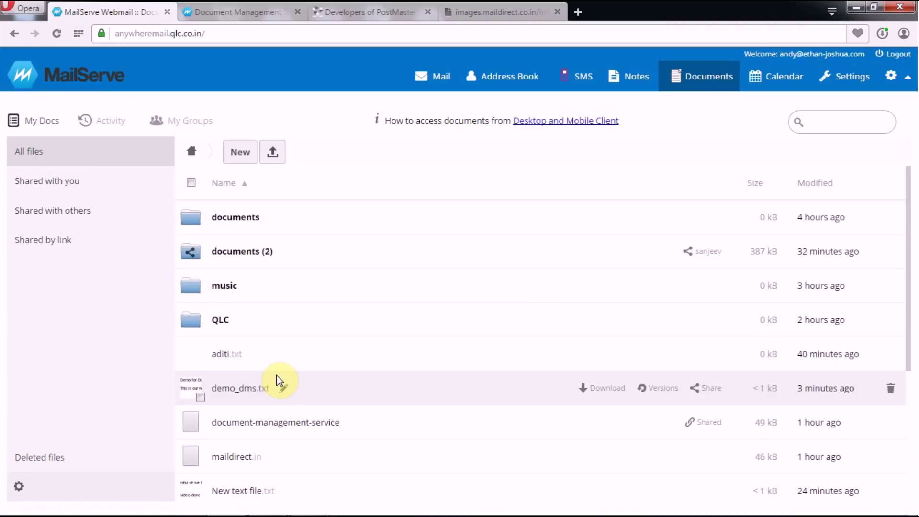
Step: Share demo_dms.txt with the suggested teammate and expand 'can edit' to show the update permission
{"action": "left_click", "coordinate": [711, 389]}
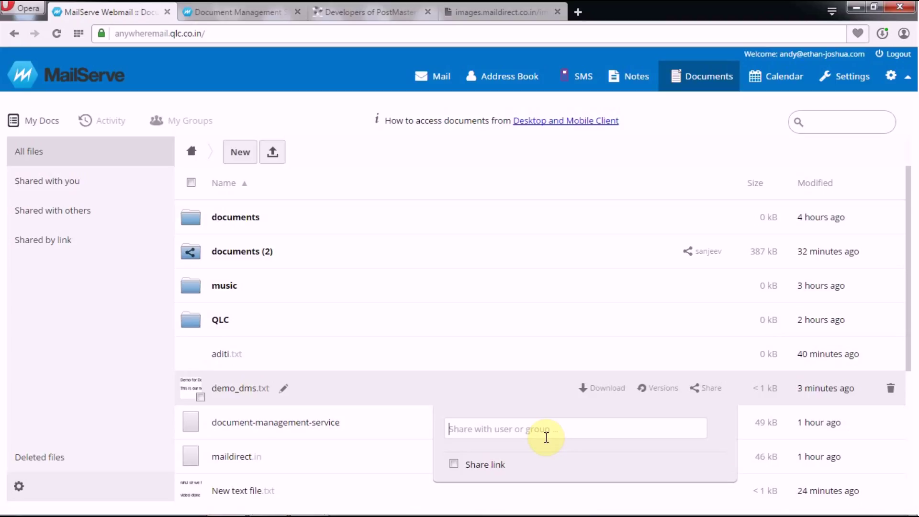
{"action": "type", "text": "sanj"}
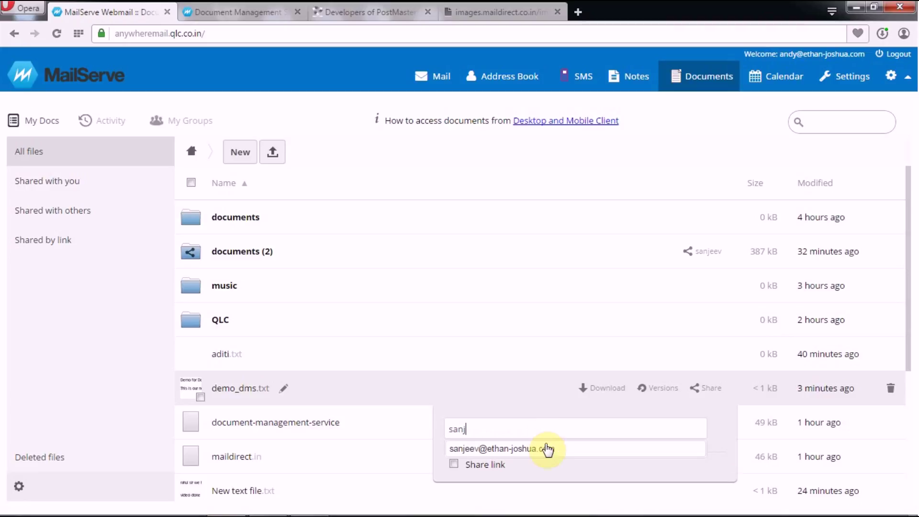
{"action": "left_click", "coordinate": [548, 448]}
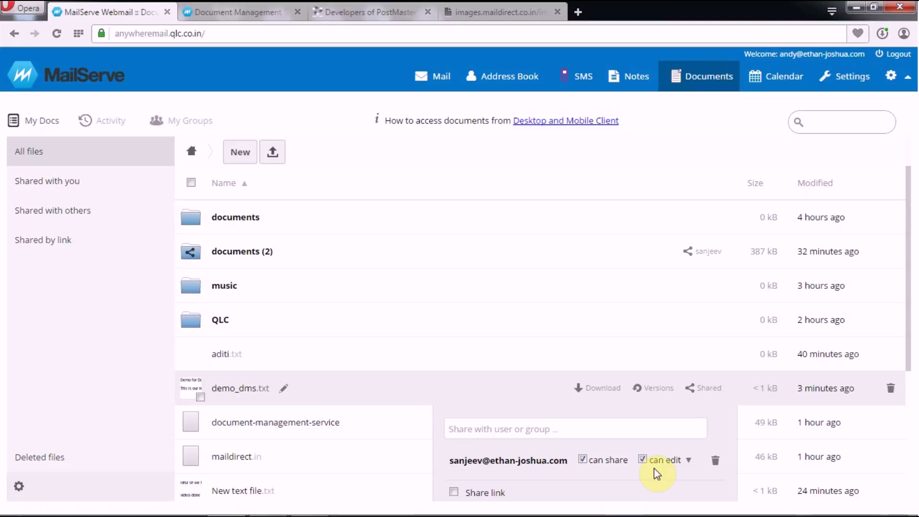
{"action": "left_click", "coordinate": [688, 461]}
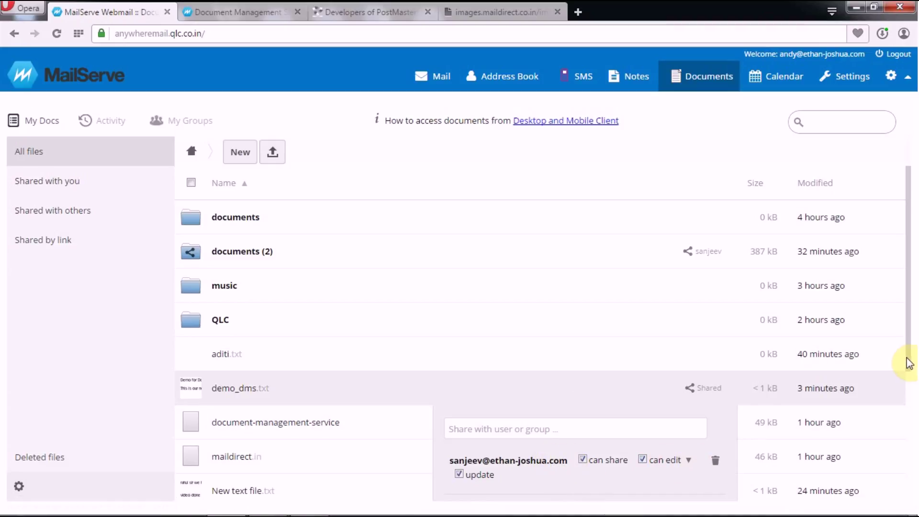
{"action": "scroll", "coordinate": [910, 386], "scroll_direction": "down", "scroll_amount": 3}
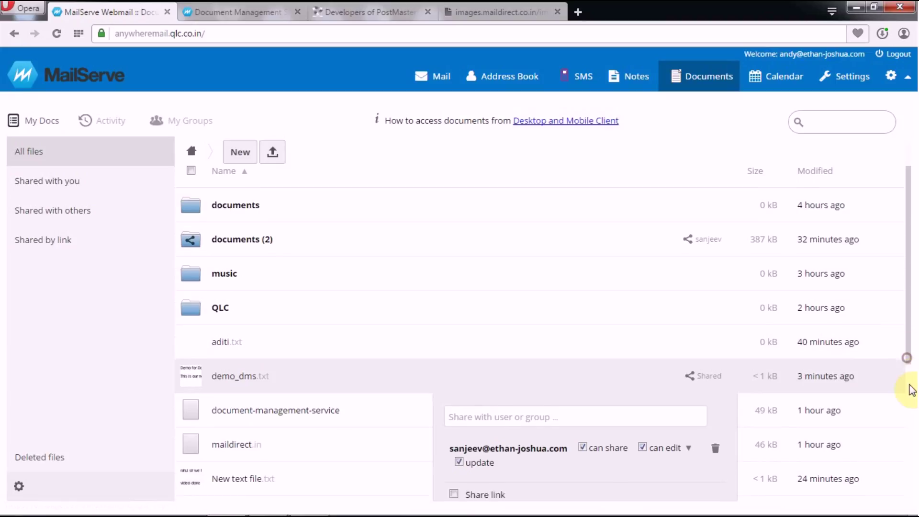
Step: Turn on Share link with Password protect, and enter the recipient's e-mail in Email link to person
{"action": "left_click", "coordinate": [454, 374]}
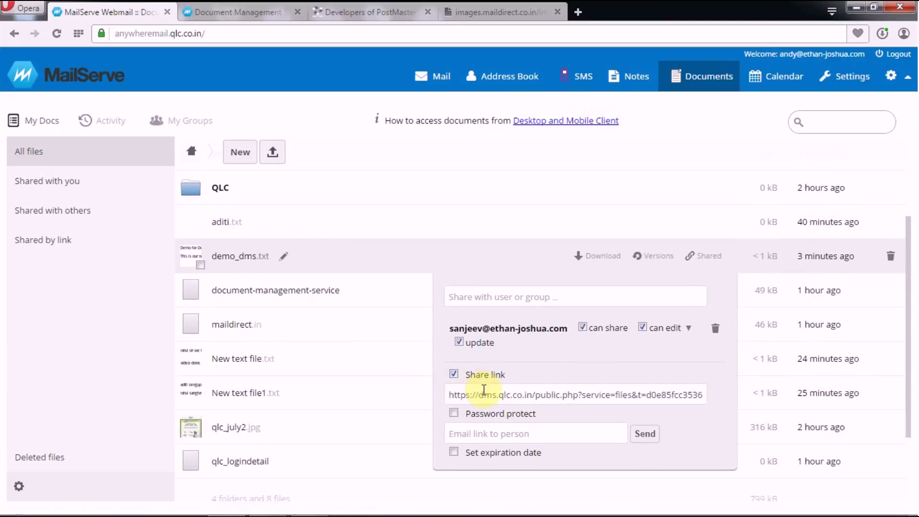
{"action": "left_click", "coordinate": [483, 394]}
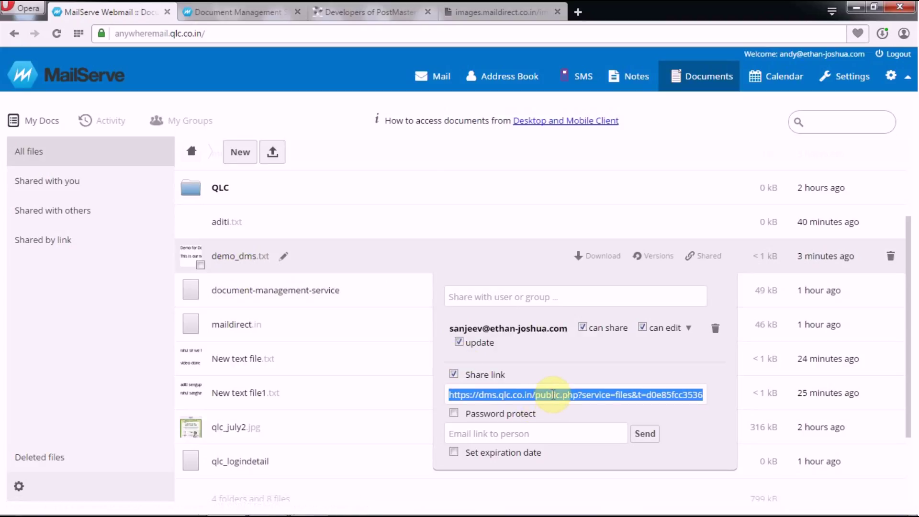
{"action": "left_click", "coordinate": [455, 413]}
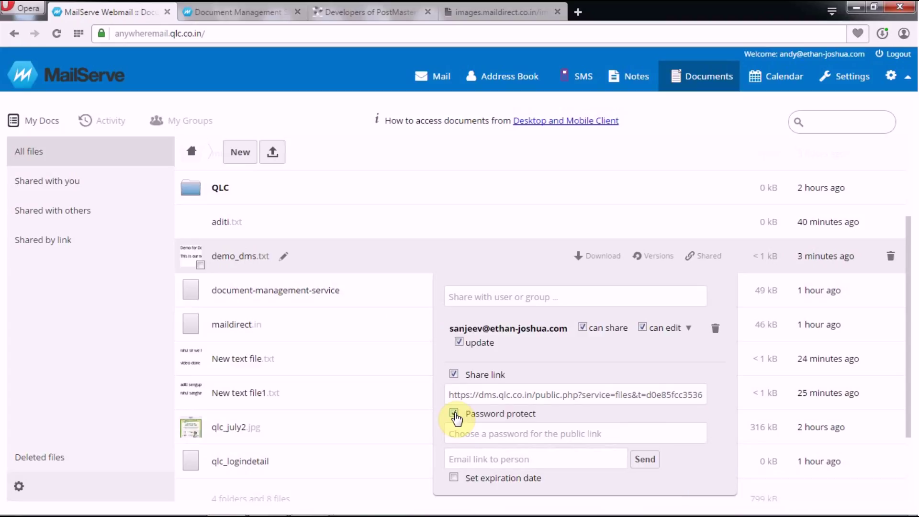
{"action": "left_click", "coordinate": [478, 434]}
{"action": "left_click", "coordinate": [487, 456]}
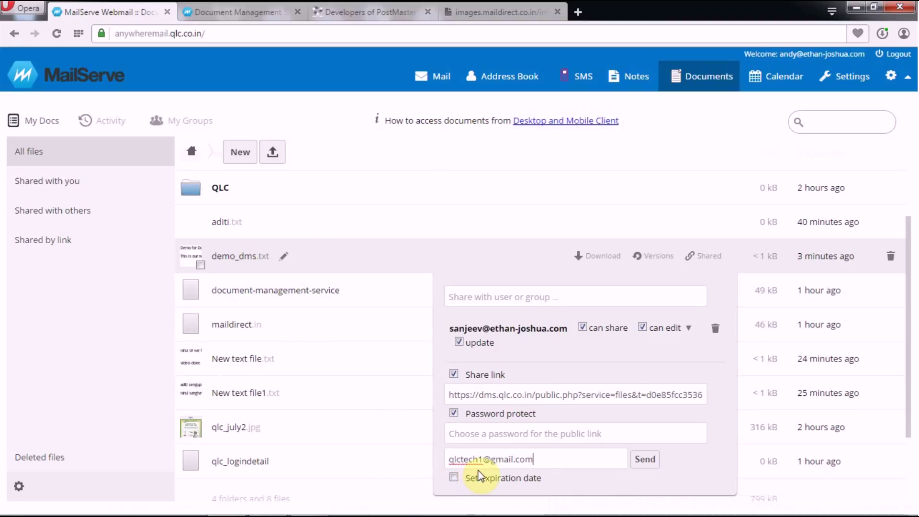
Step: Set the public link's expiration date to 31 July 2015 and send the link e-mail
{"action": "left_click", "coordinate": [454, 478]}
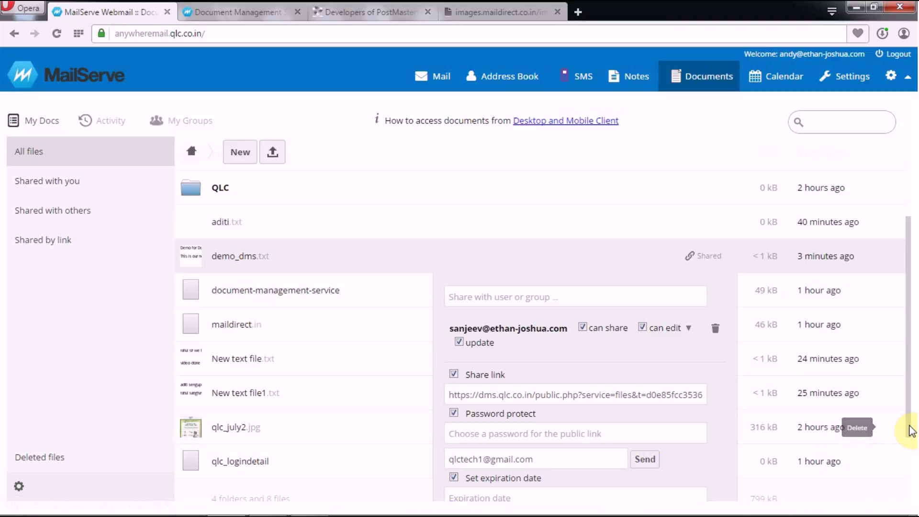
{"action": "scroll", "coordinate": [910, 431], "scroll_direction": "down", "scroll_amount": 3}
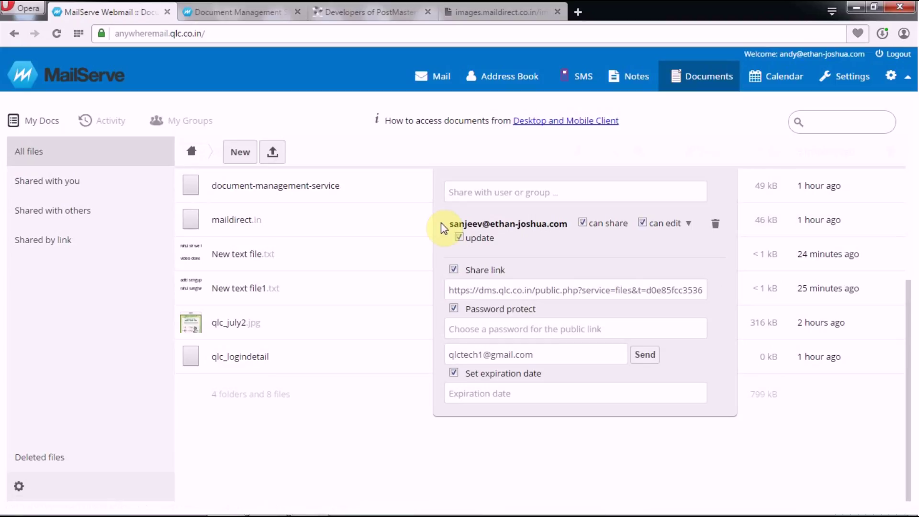
{"action": "left_click", "coordinate": [561, 393]}
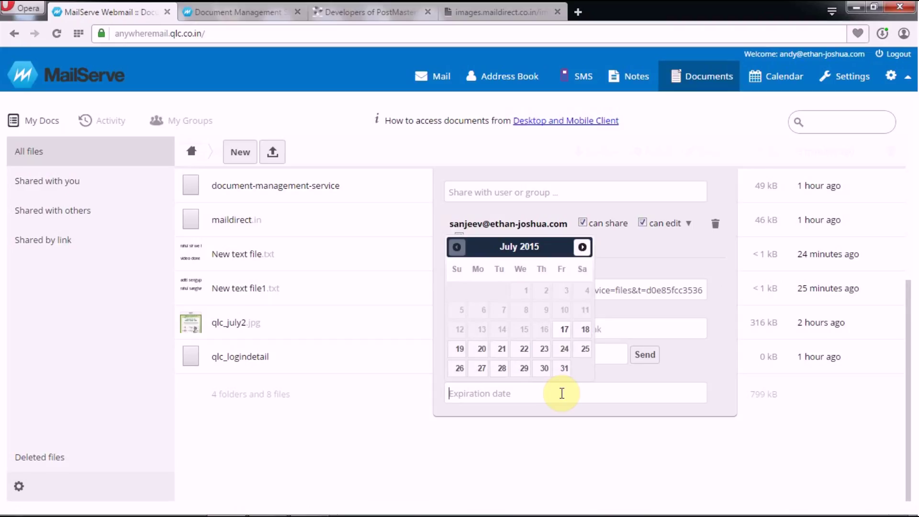
{"action": "left_click", "coordinate": [566, 372]}
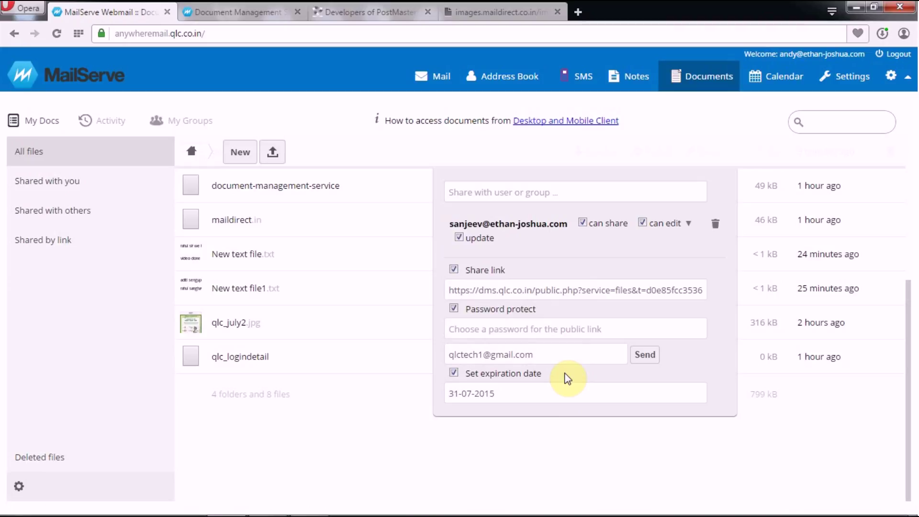
{"action": "left_click", "coordinate": [644, 355]}
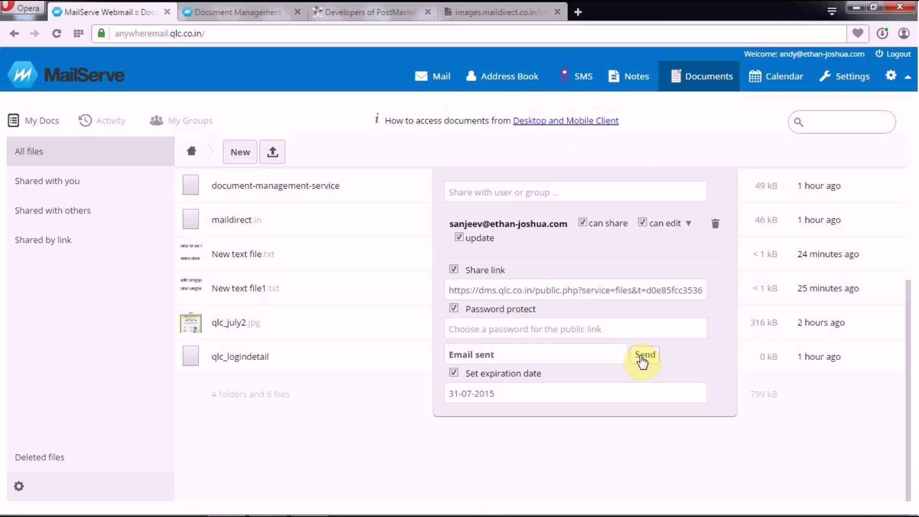
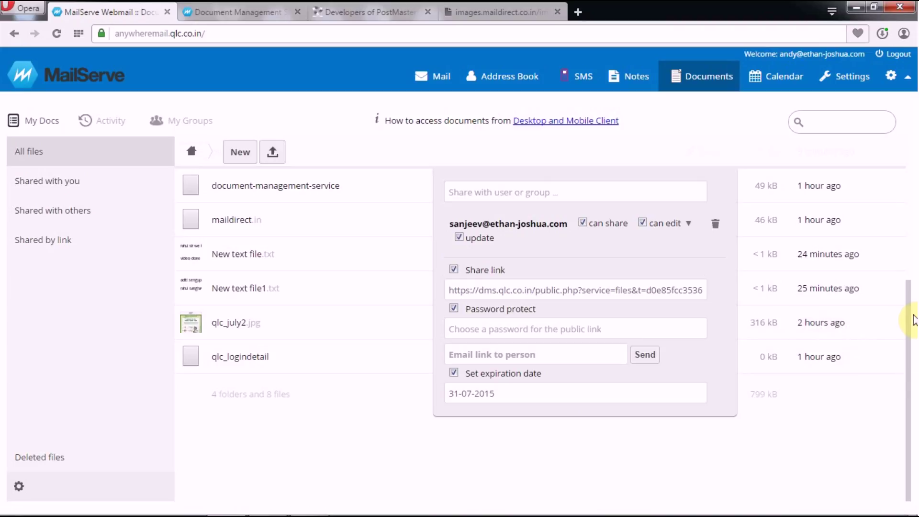
Step: Close demo_dms.txt's share panel so the file list shows it marked as Shared
{"action": "left_click_drag", "start_coordinate": [910, 312], "coordinate": [910, 240]}
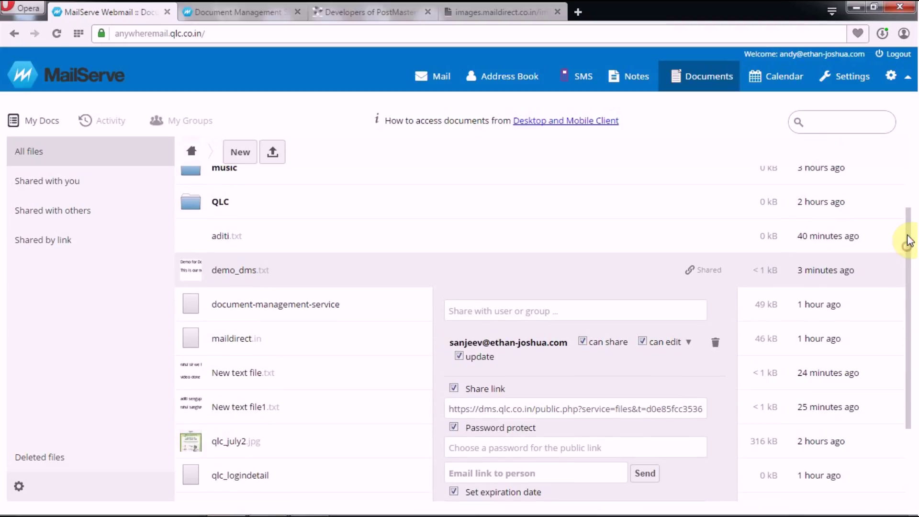
{"action": "left_click", "coordinate": [708, 276]}
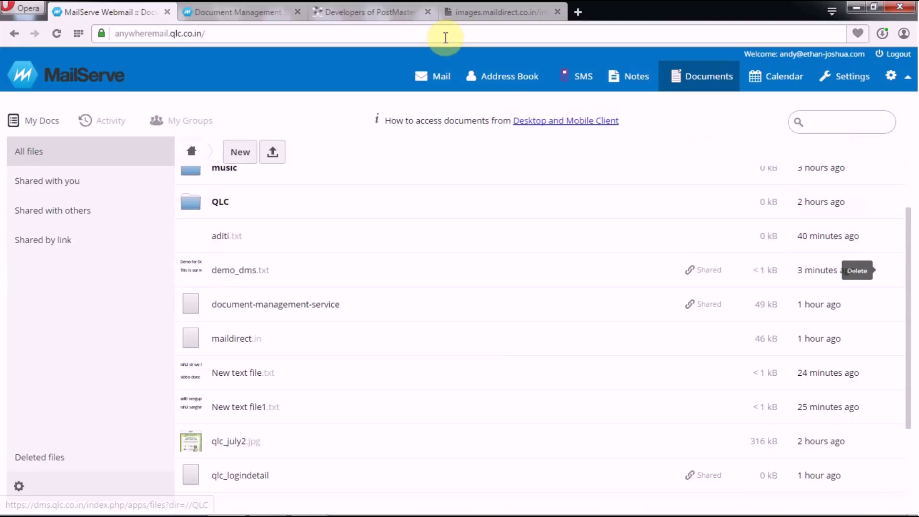
Step: Load gmail.com in a new Opera tab
{"action": "left_click", "coordinate": [578, 12]}
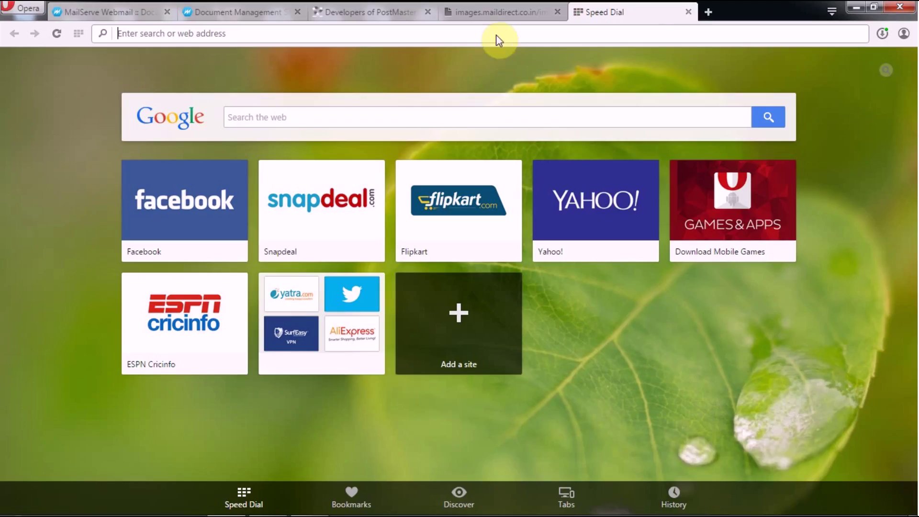
{"action": "type", "text": "gmail.com"}
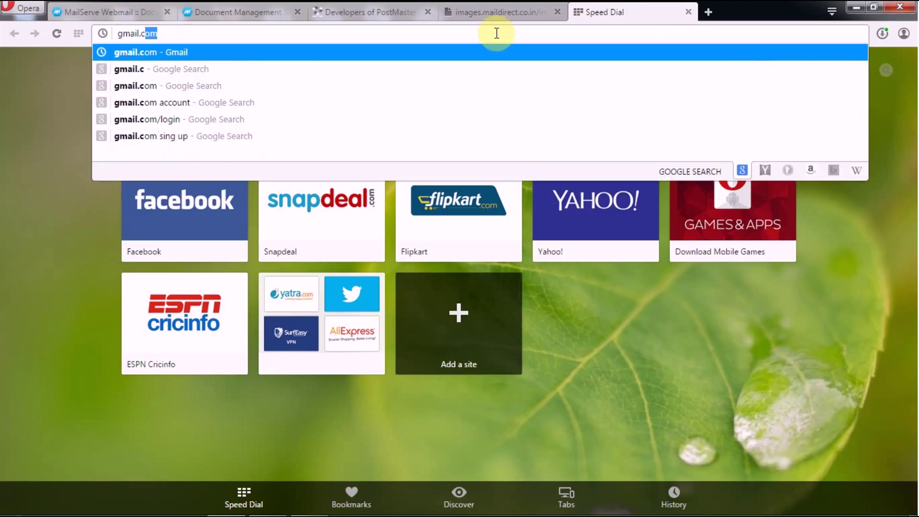
{"action": "key", "text": "Return"}
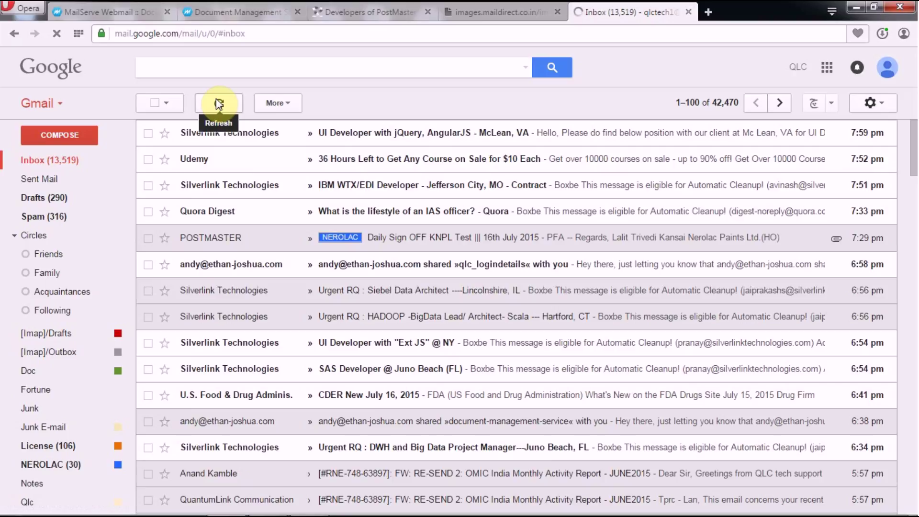
Step: Follow the View it! link in the demo_dms.txt share notification to its public page
{"action": "left_click", "coordinate": [351, 267]}
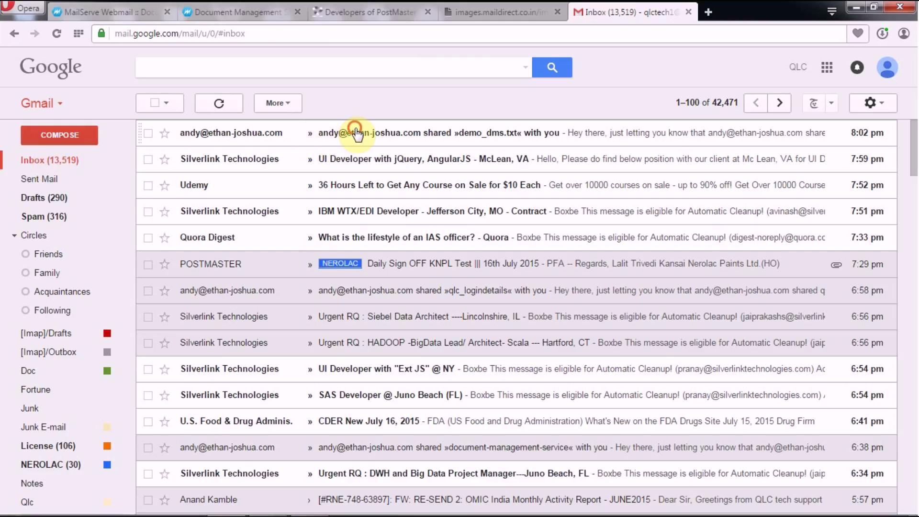
{"action": "left_click", "coordinate": [357, 135]}
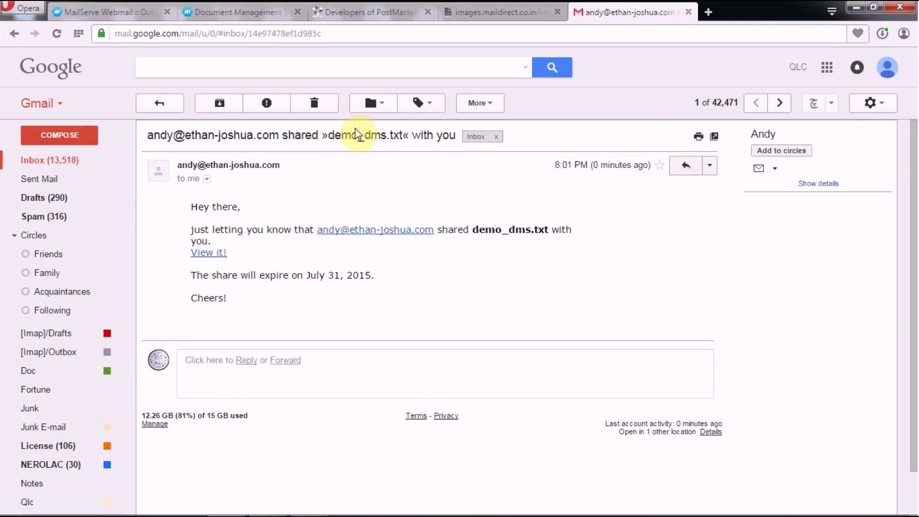
{"action": "left_click", "coordinate": [218, 255]}
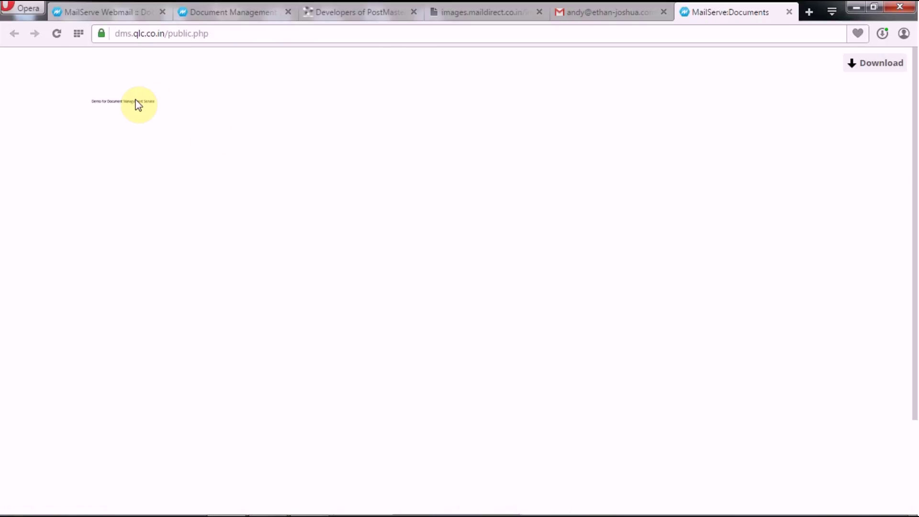
Step: Download demo_dms.txt from its public page, then go back to the MailServe Webmail tab
{"action": "left_click", "coordinate": [876, 64]}
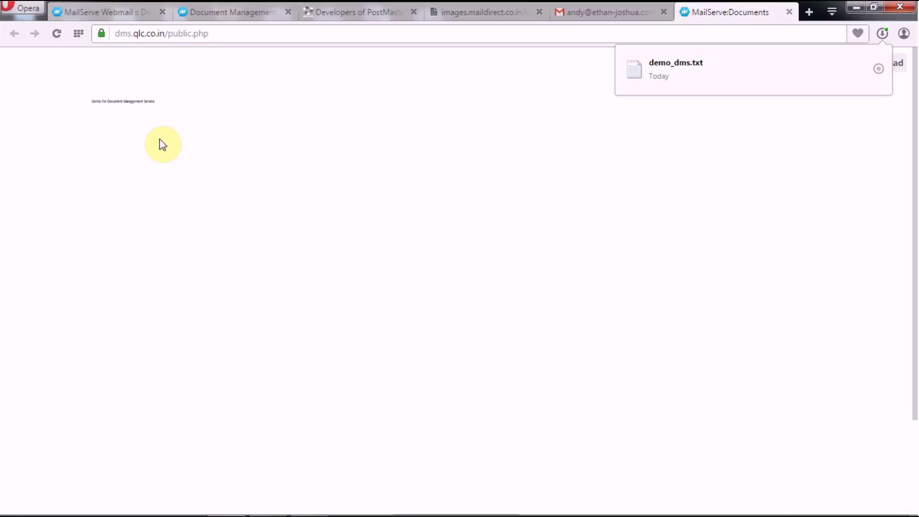
{"action": "left_click", "coordinate": [91, 13]}
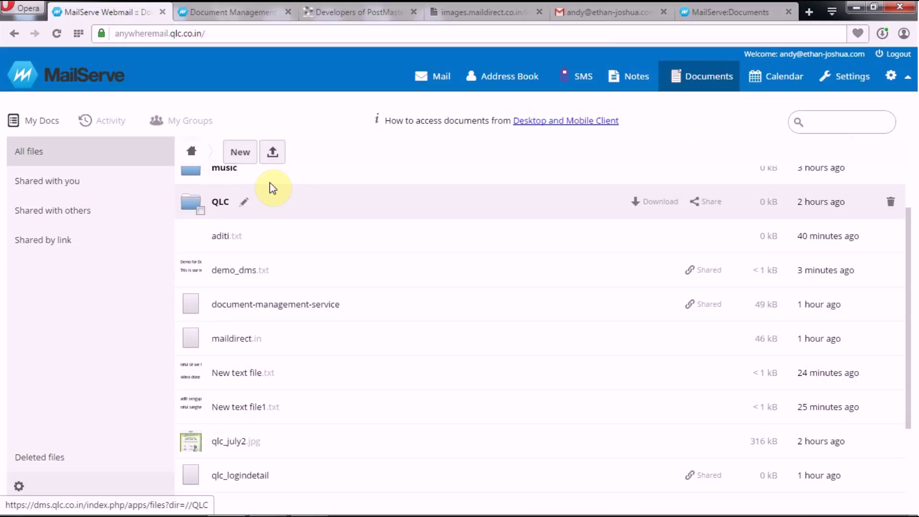
Step: Upload DMS_User_Manual from the Desktop to Documents
{"action": "left_click", "coordinate": [272, 151]}
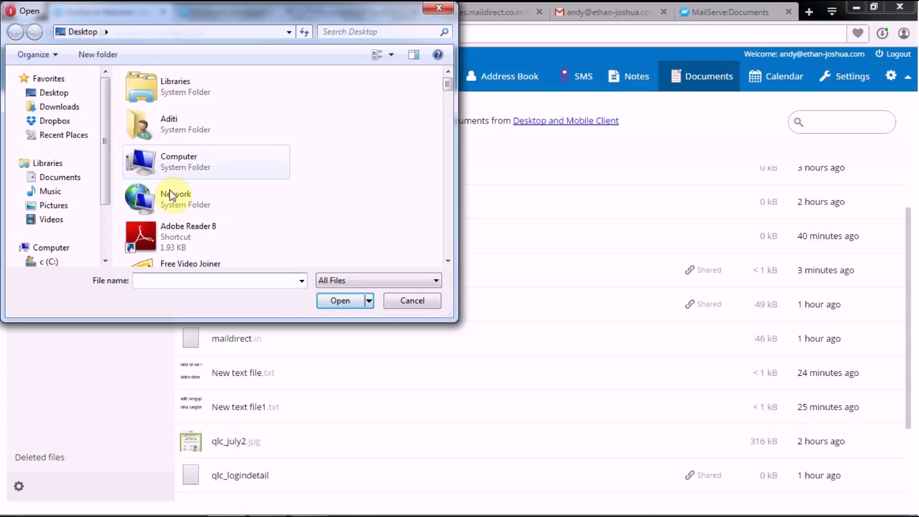
{"action": "left_click", "coordinate": [196, 238]}
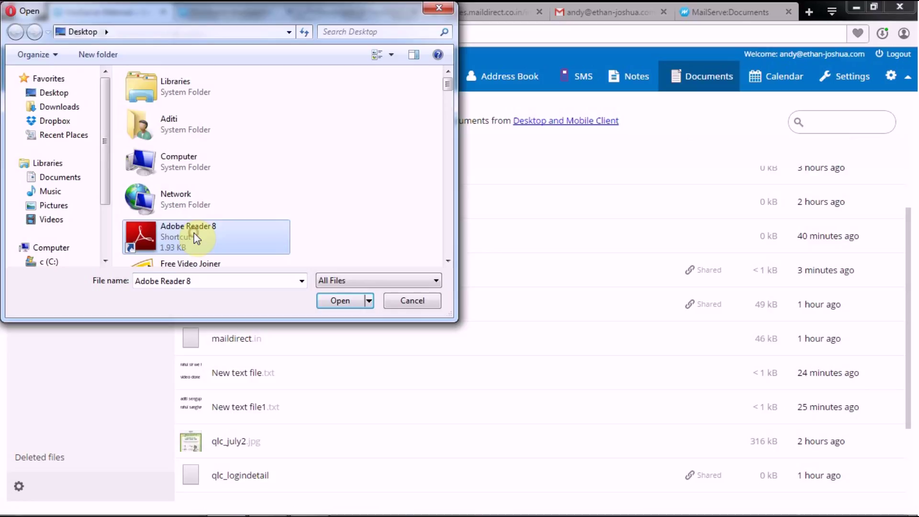
{"action": "key", "text": "d"}
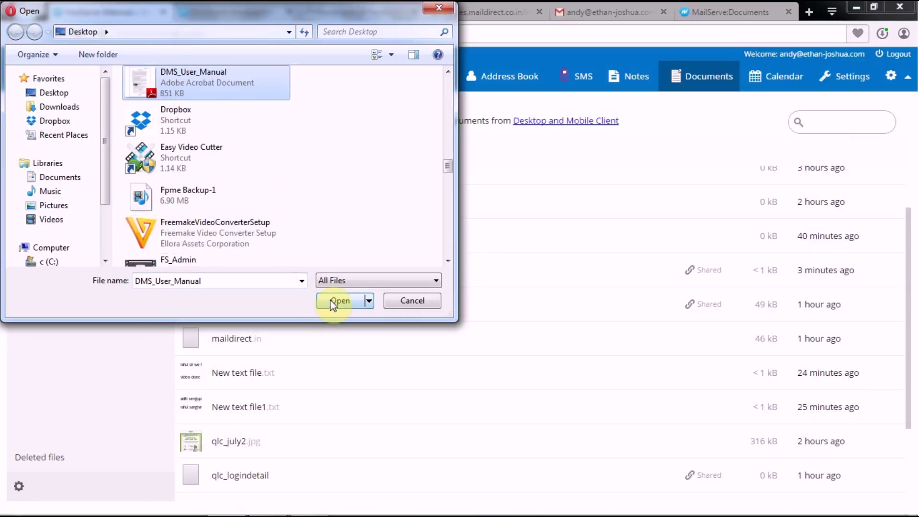
{"action": "left_click", "coordinate": [338, 302]}
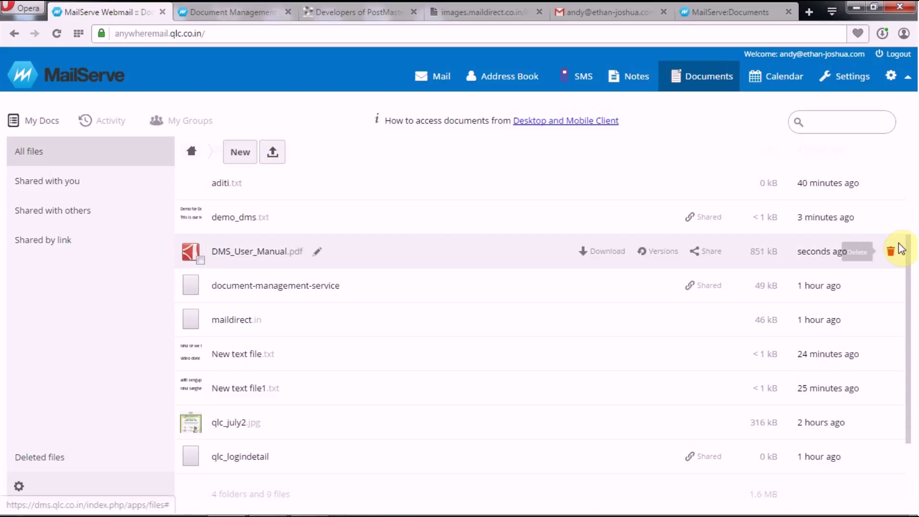
Step: Create a new folder named Demo in All files
{"action": "left_click_drag", "start_coordinate": [910, 251], "coordinate": [909, 185]}
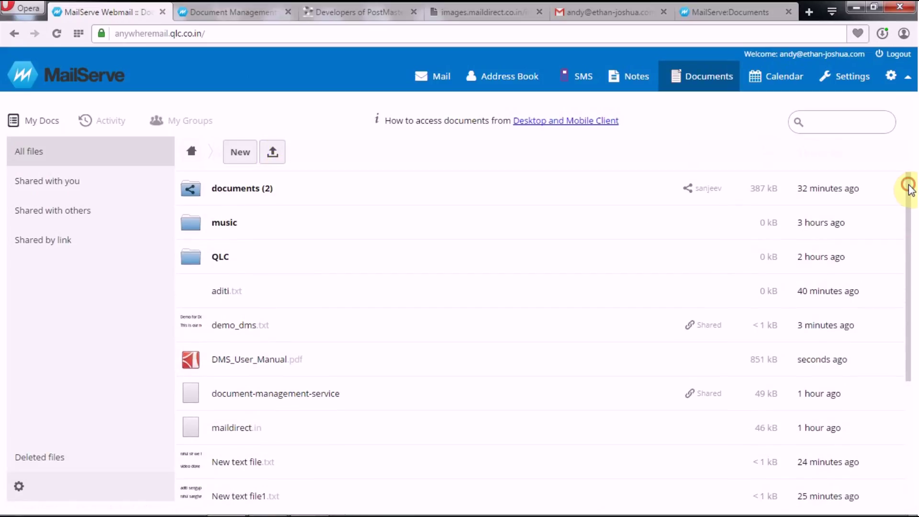
{"action": "left_click", "coordinate": [250, 153]}
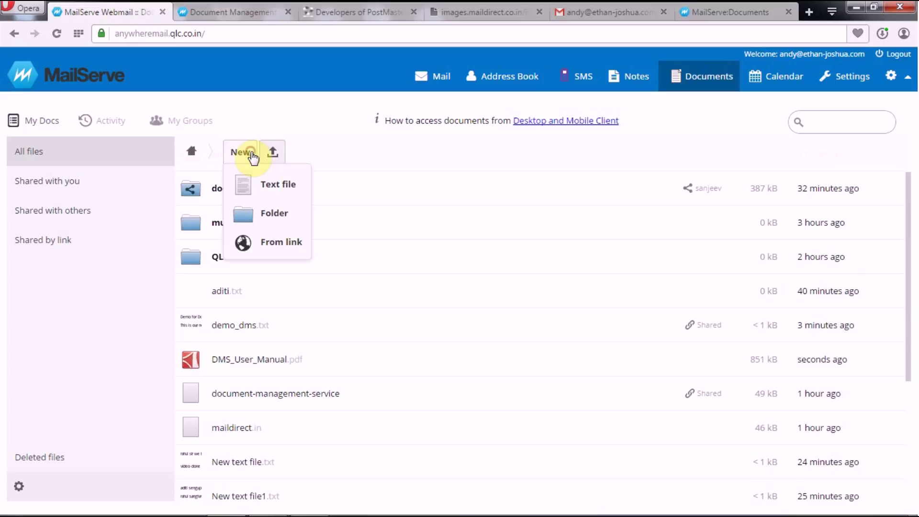
{"action": "left_click", "coordinate": [276, 211]}
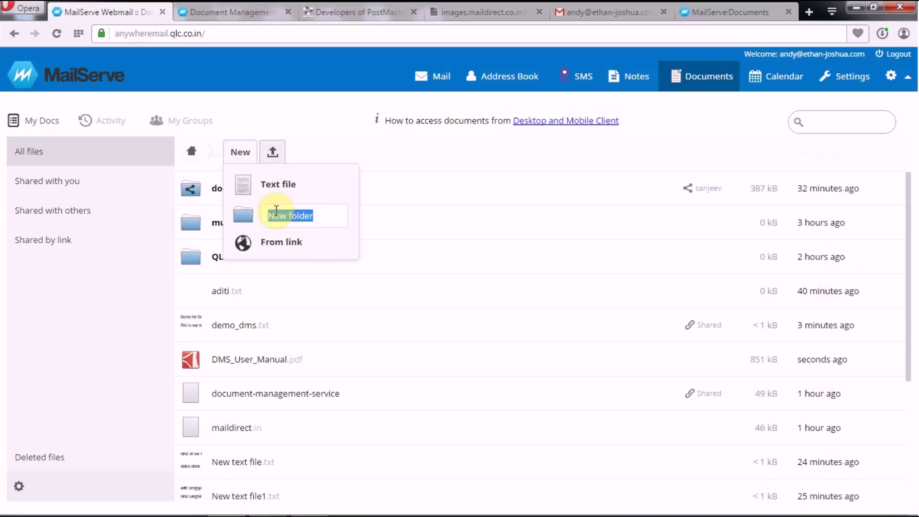
{"action": "type", "text": "Dem"}
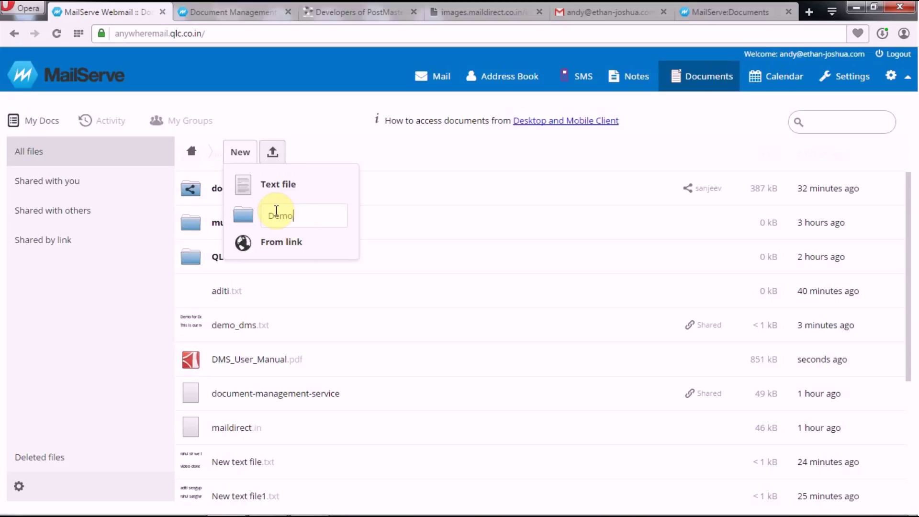
{"action": "type", "text": "o"}
{"action": "key", "text": "Return"}
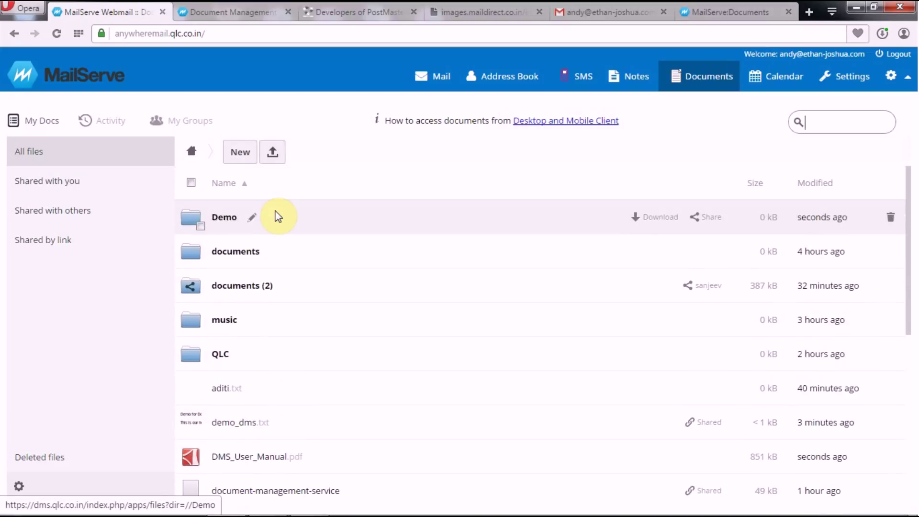
Step: Start a New > From link file and grab the brochure PDF's web address from its tab
{"action": "left_click", "coordinate": [240, 153]}
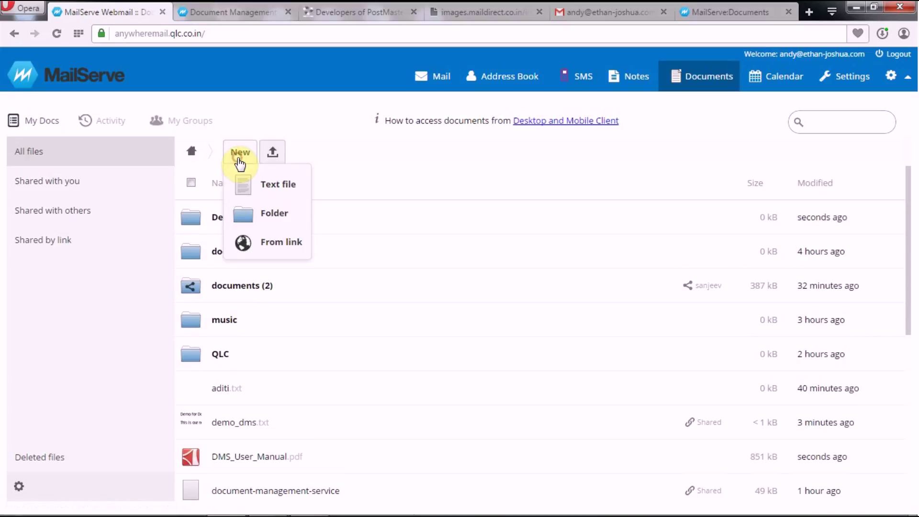
{"action": "left_click", "coordinate": [268, 239]}
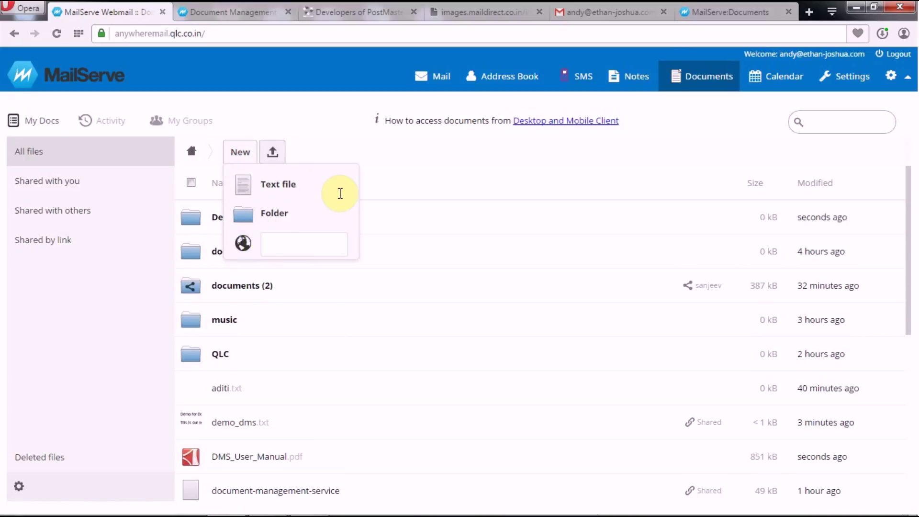
{"action": "left_click", "coordinate": [447, 10]}
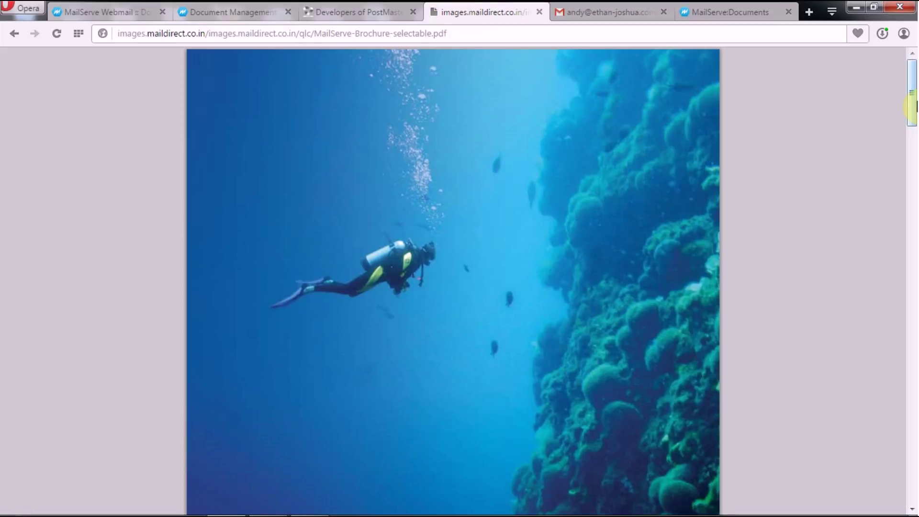
{"action": "left_click_drag", "start_coordinate": [912, 116], "coordinate": [912, 283]}
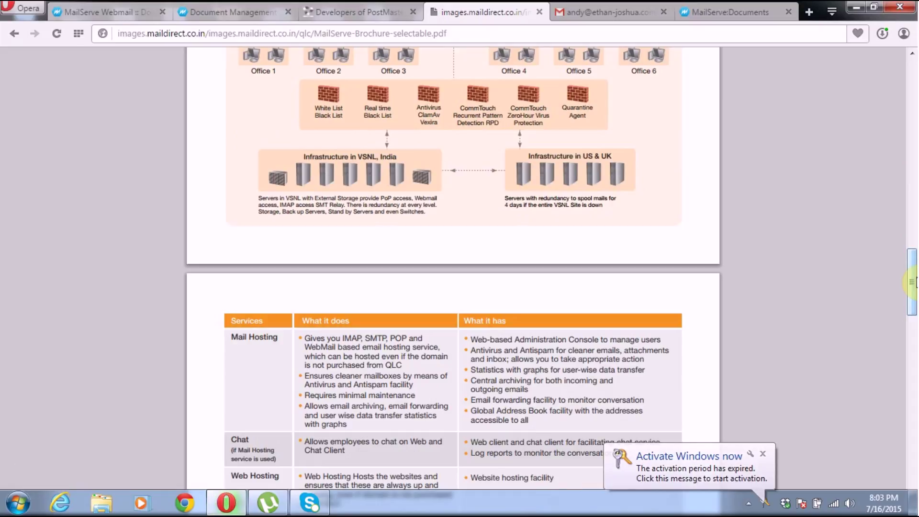
{"action": "left_click_drag", "start_coordinate": [913, 283], "coordinate": [878, 98]}
{"action": "left_click", "coordinate": [478, 33]}
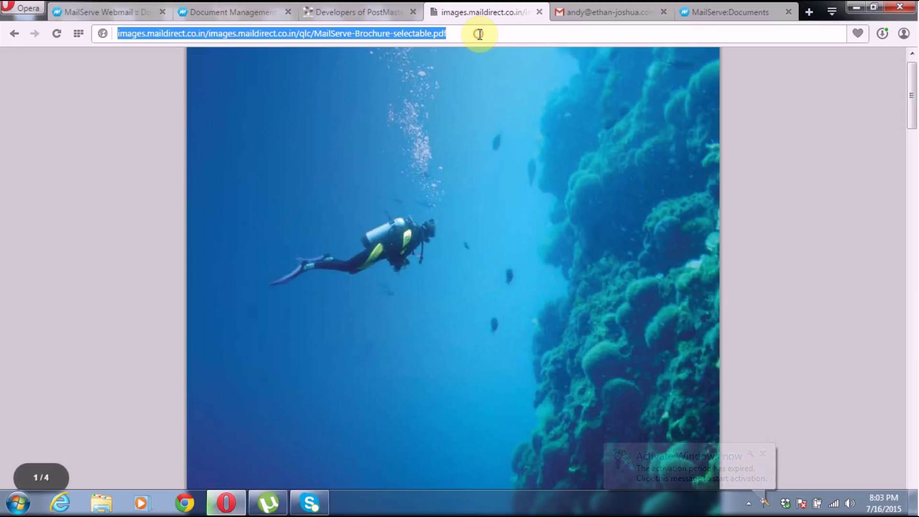
{"action": "left_click", "coordinate": [79, 12]}
Step: Paste the brochure URL into From link to create MailServe-Brochure-selectable.pdf (376 kB)
{"action": "key", "text": "ctrl+v"}
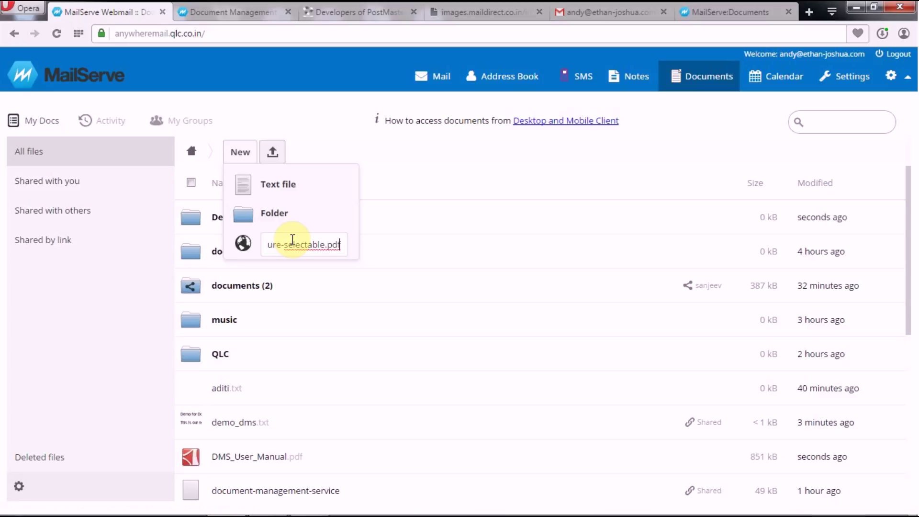
{"action": "key", "text": "Return"}
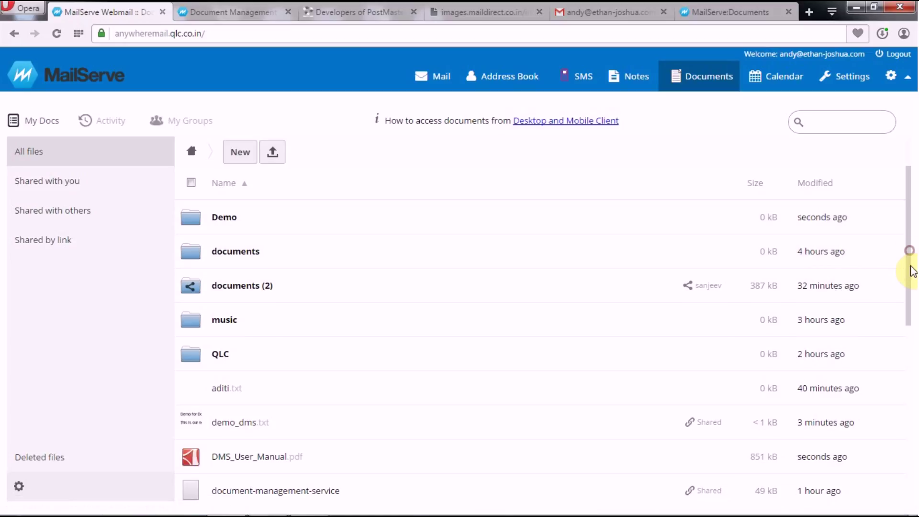
{"action": "scroll", "coordinate": [912, 287], "scroll_direction": "down", "scroll_amount": 2}
{"action": "scroll", "coordinate": [913, 306], "scroll_direction": "down", "scroll_amount": 2}
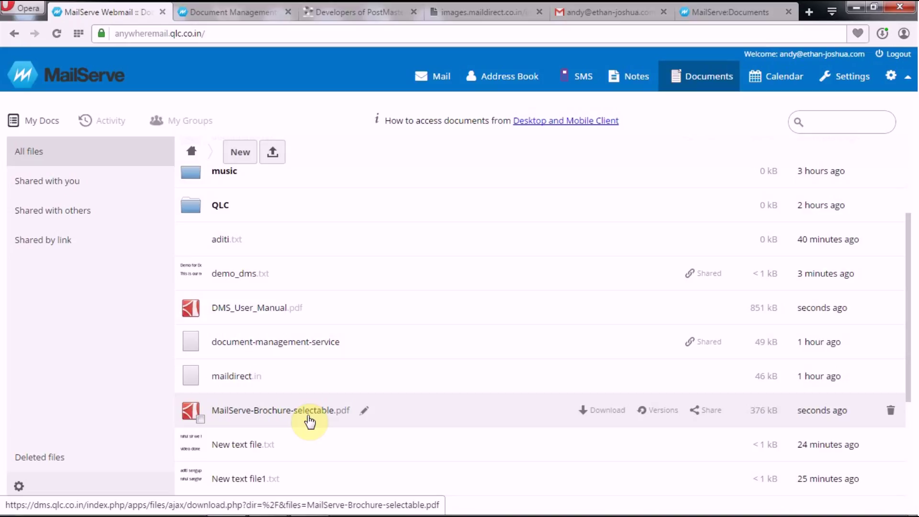
{"action": "left_click", "coordinate": [192, 156]}
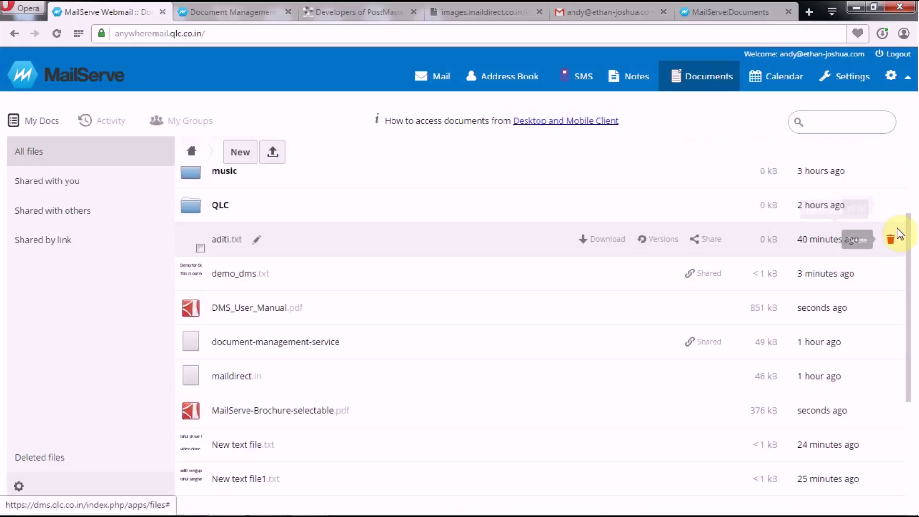
{"action": "scroll", "coordinate": [911, 193], "scroll_direction": "up", "scroll_amount": 3}
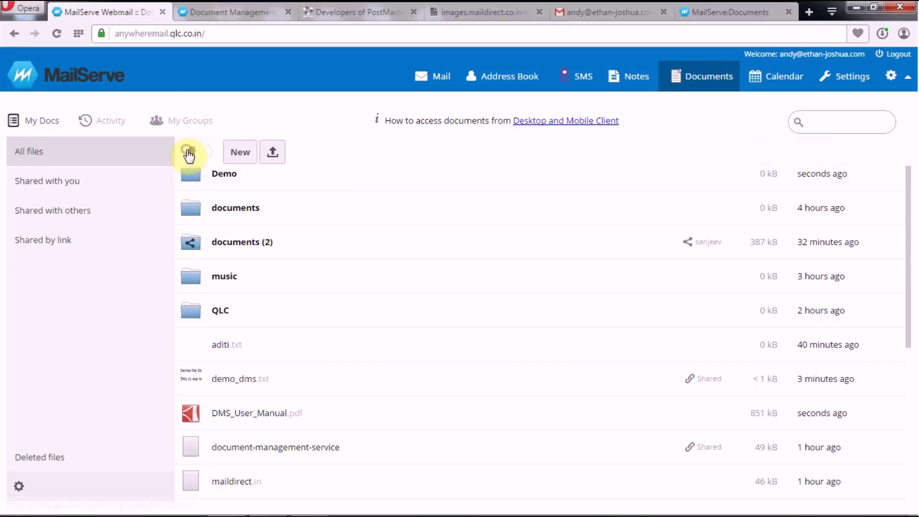
{"action": "left_click", "coordinate": [226, 242]}
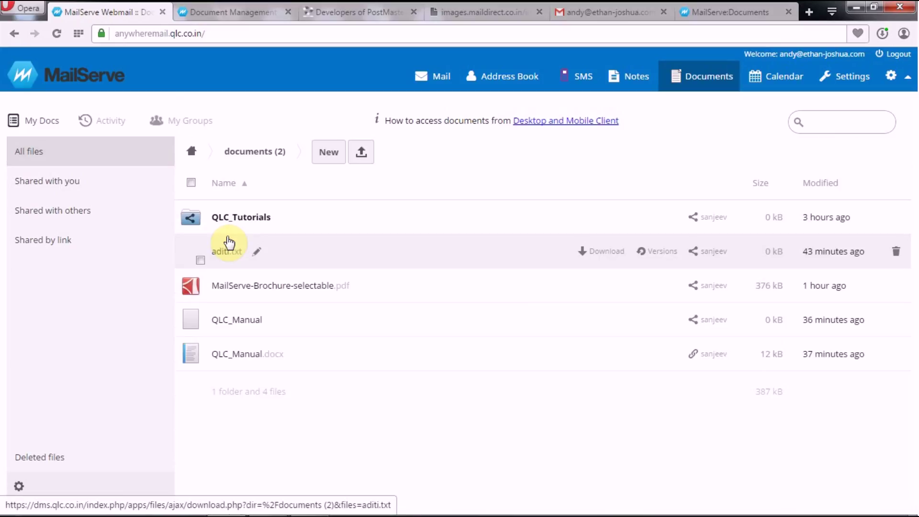
{"action": "left_click", "coordinate": [192, 152]}
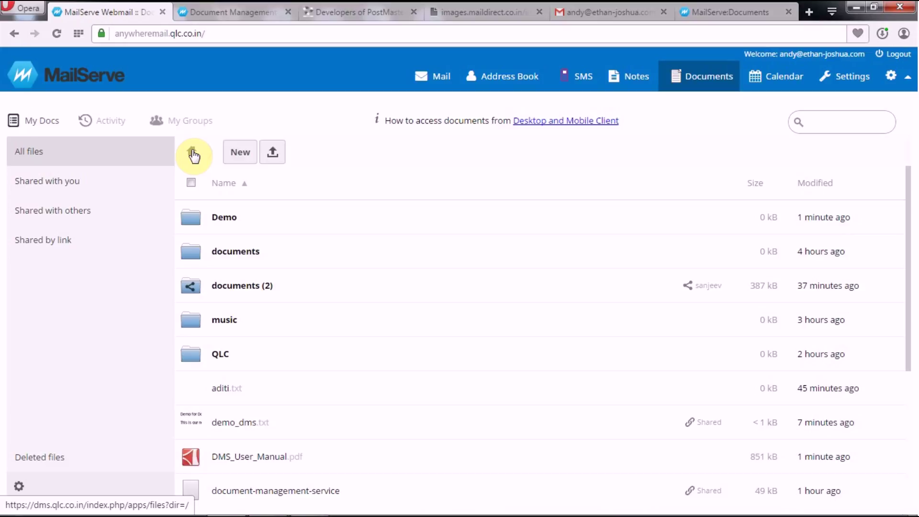
Step: View Deleted files, then reveal and select the dms.qlc.co.in WebDAV address in settings
{"action": "left_click", "coordinate": [48, 458]}
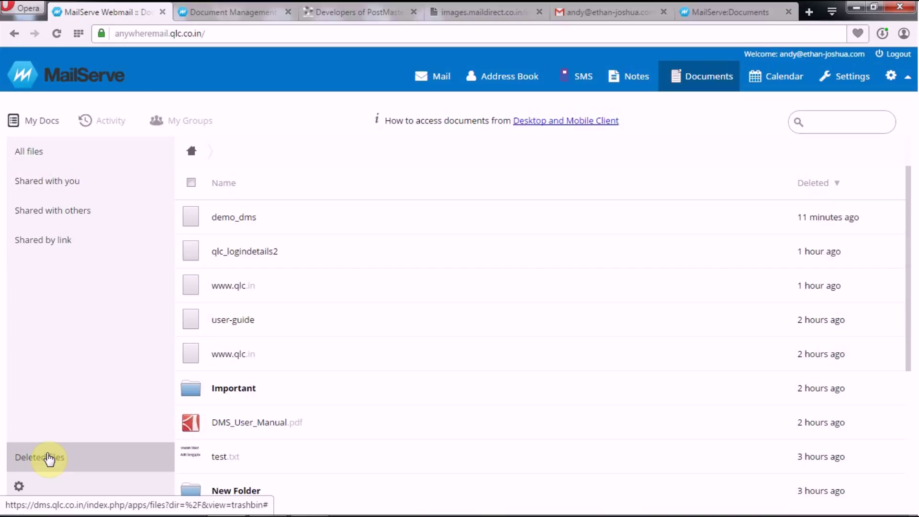
{"action": "left_click", "coordinate": [19, 487]}
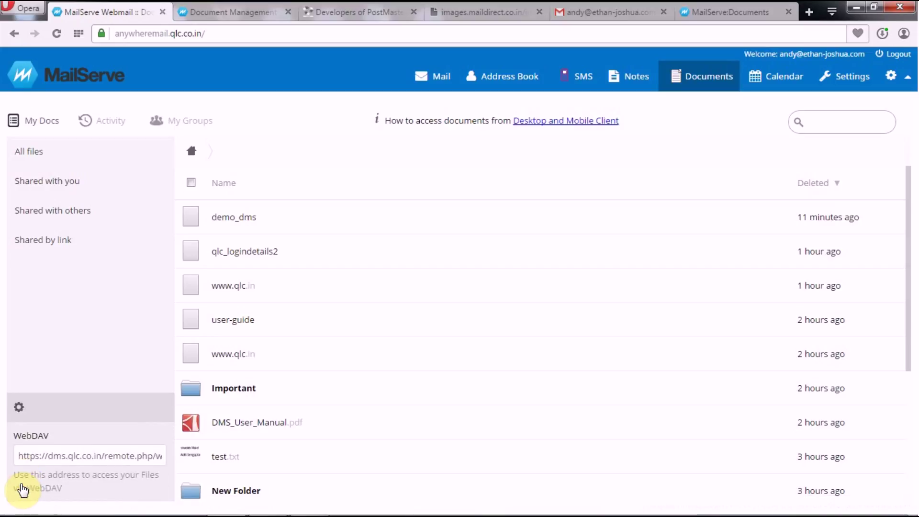
{"action": "left_click", "coordinate": [91, 450]}
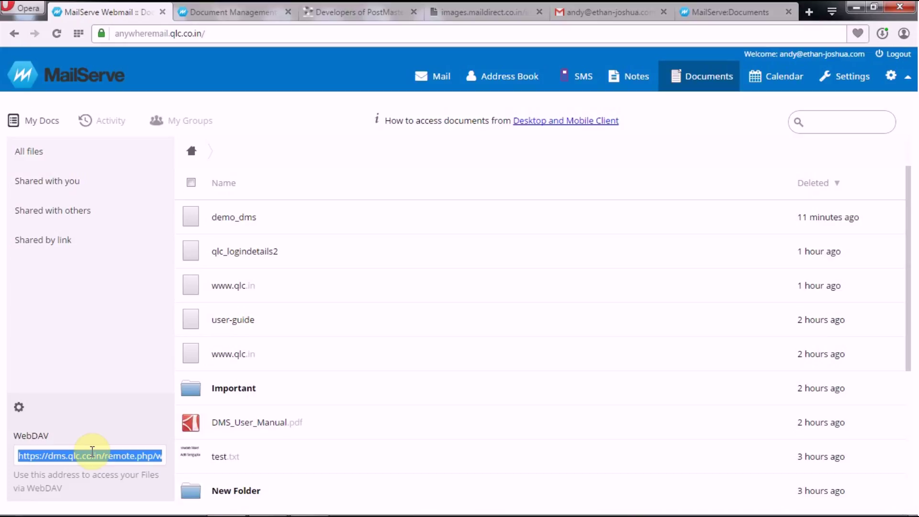
Step: Load the WebDAV address in a new tab and open DMS_User_Manual.pdf from its index
{"action": "left_click", "coordinate": [808, 9]}
{"action": "type", "text": "https://dms.qlc.co.in/remote.php/webdav/"}
{"action": "key", "text": "Return"}
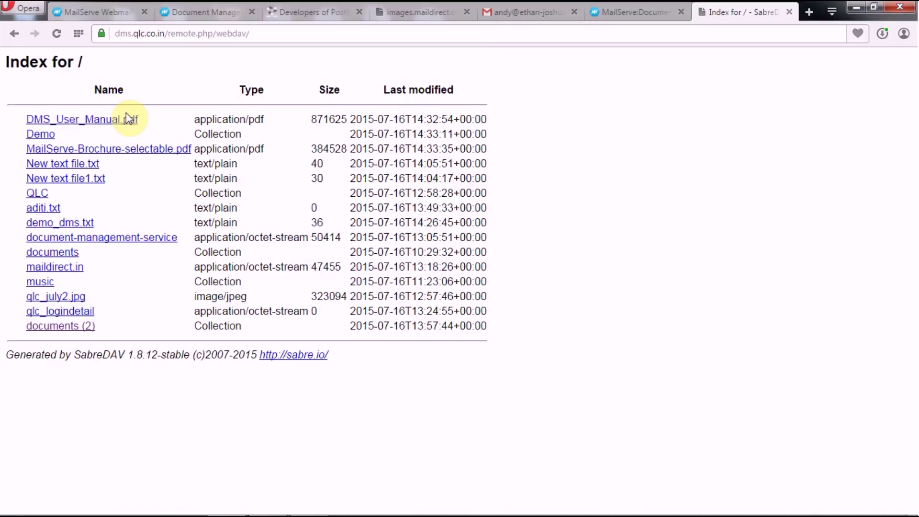
{"action": "left_click", "coordinate": [97, 120]}
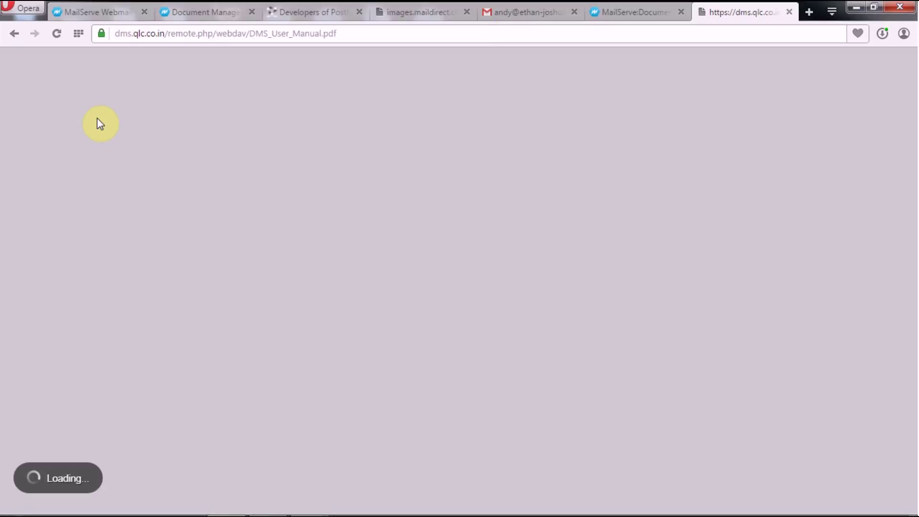
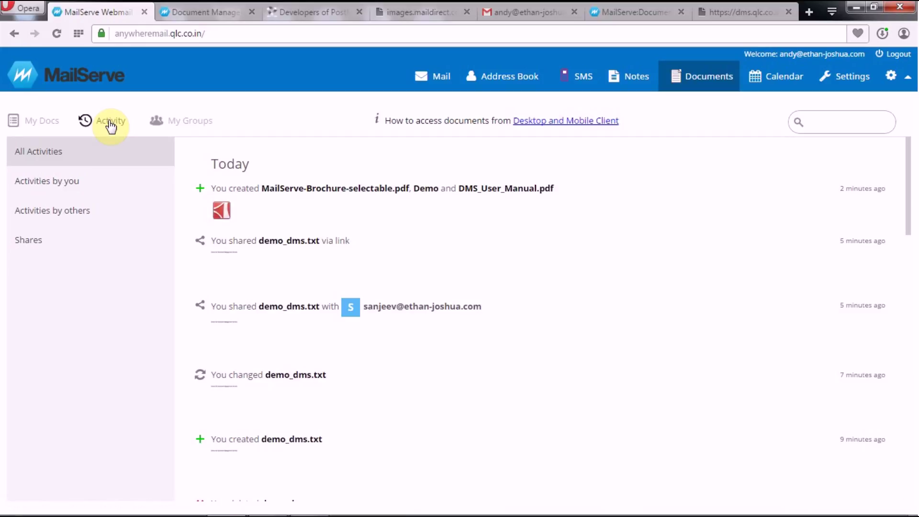
Step: Filter the activity feed by your activities, others' activities and shares, then go to My Groups
{"action": "left_click", "coordinate": [92, 185]}
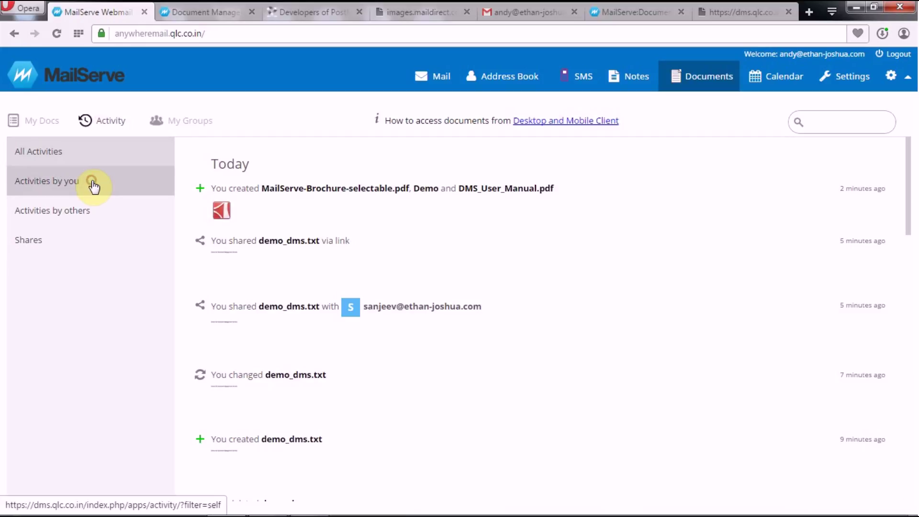
{"action": "left_click", "coordinate": [82, 219]}
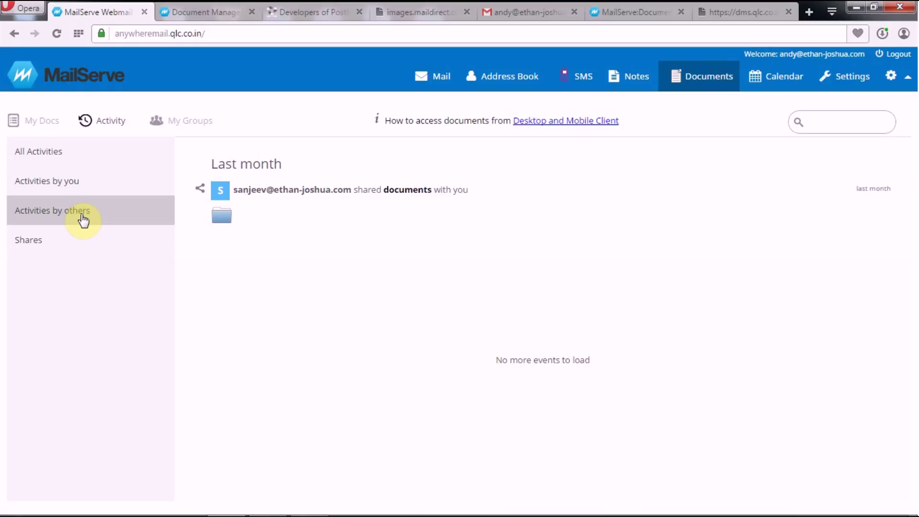
{"action": "left_click", "coordinate": [73, 242]}
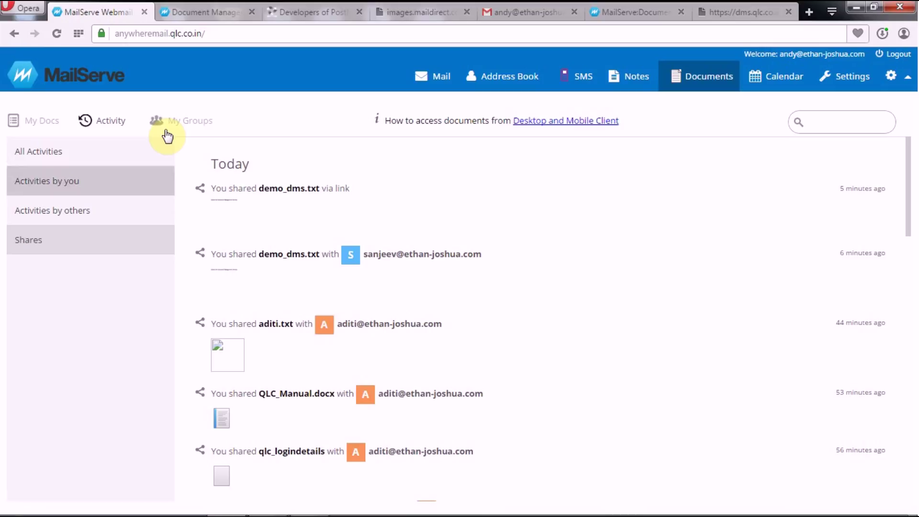
{"action": "left_click", "coordinate": [185, 120]}
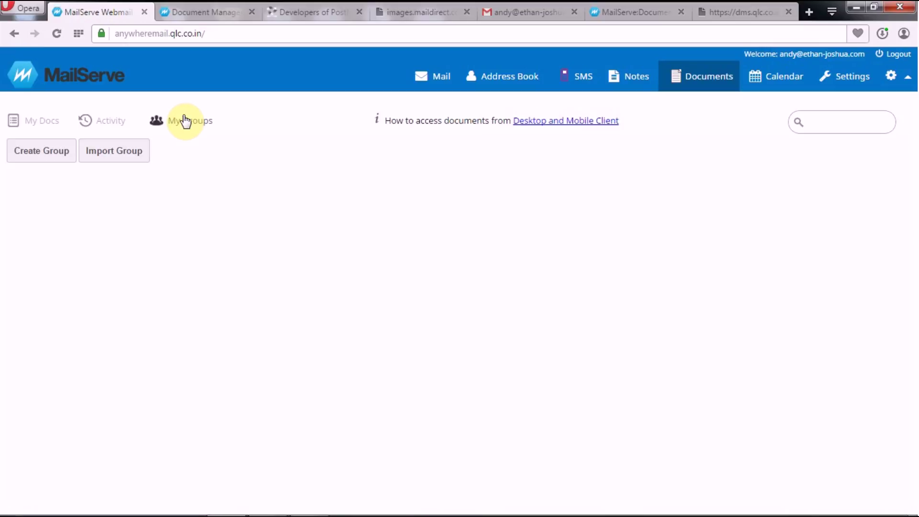
Step: Create a new group called 'Meeting' in My Groups
{"action": "left_click", "coordinate": [49, 151]}
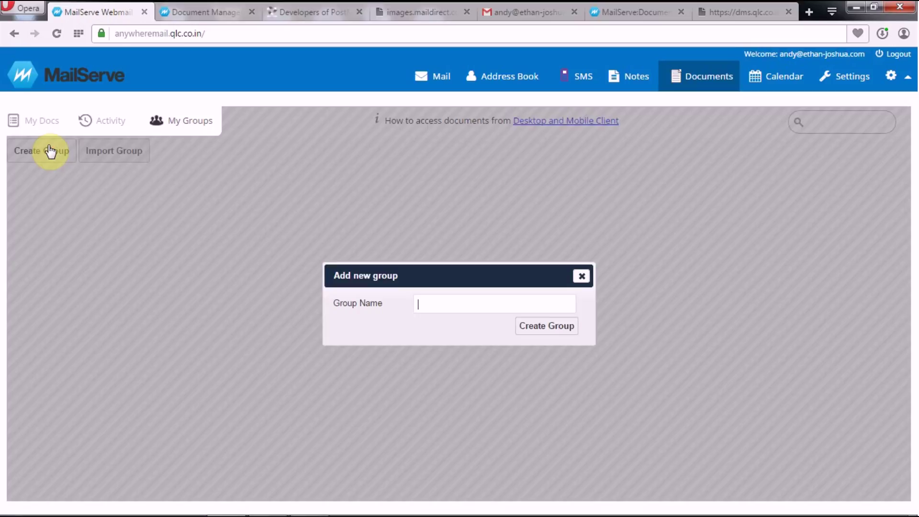
{"action": "type", "text": "Meeting"}
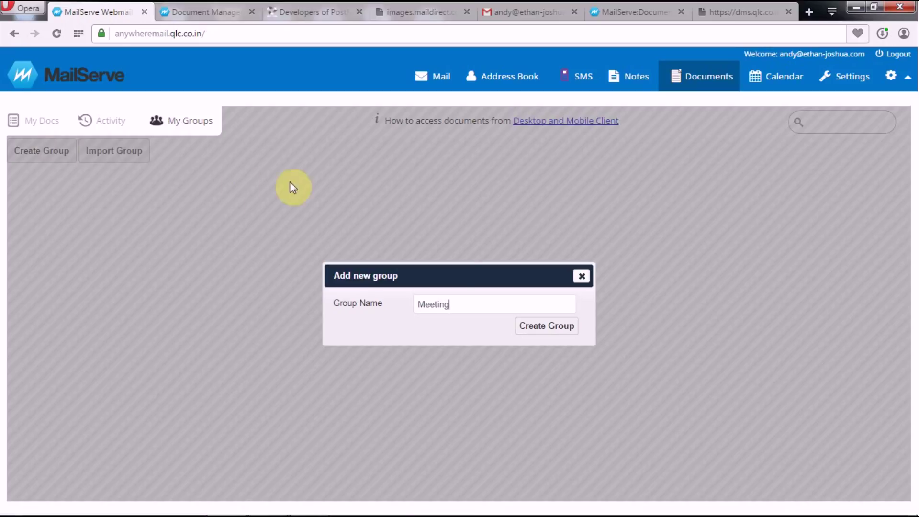
{"action": "left_click", "coordinate": [550, 325]}
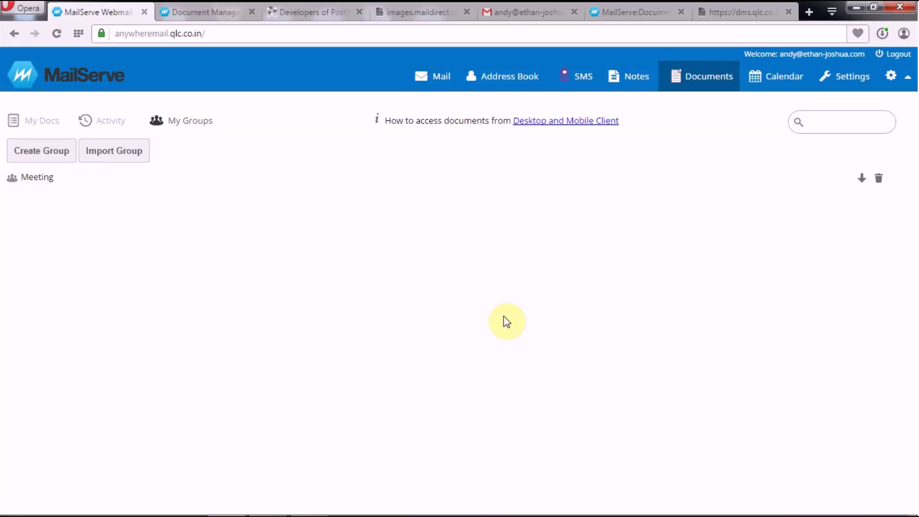
{"action": "left_click", "coordinate": [133, 160]}
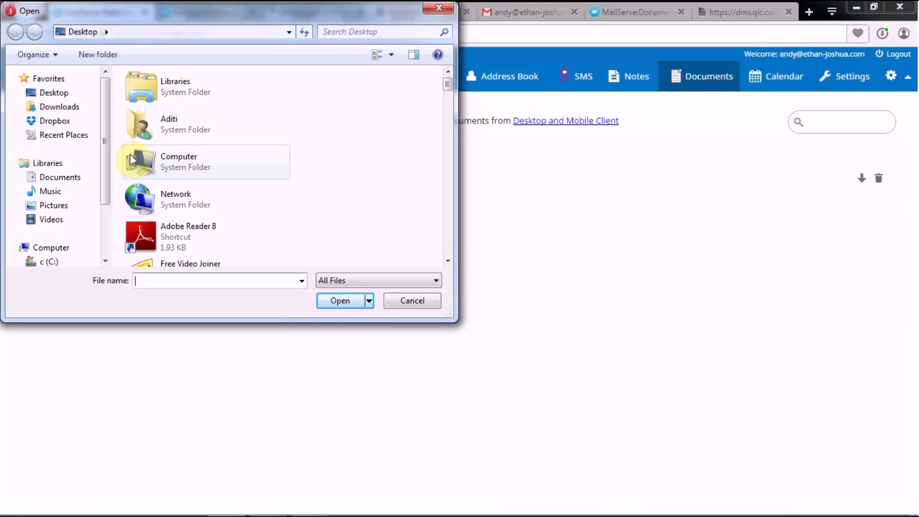
{"action": "left_click", "coordinate": [425, 302]}
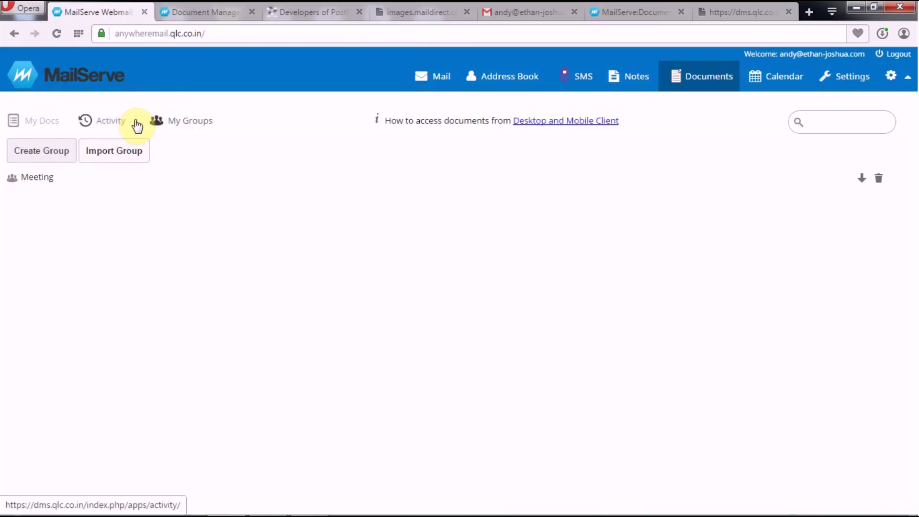
Step: Search My Docs for 'qlc' to list matching files, the QLC folders and qlc_july2.jpg
{"action": "left_click", "coordinate": [38, 124]}
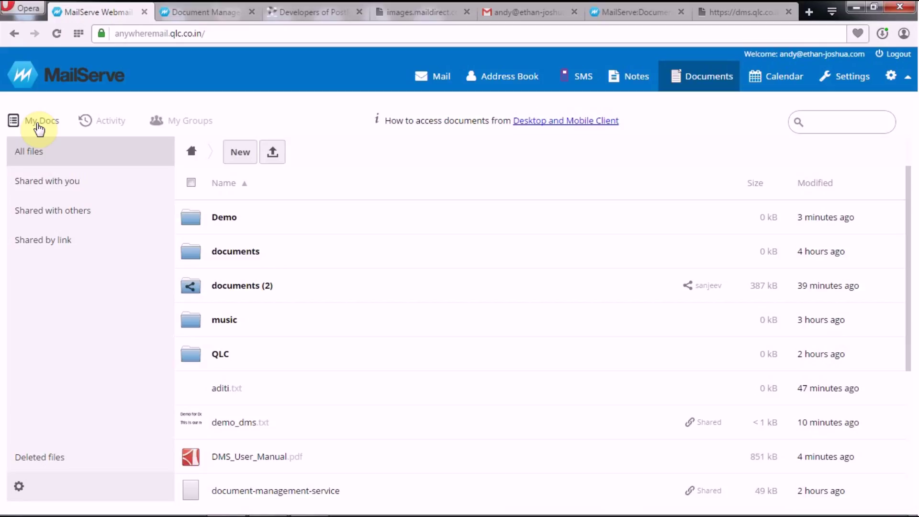
{"action": "left_click", "coordinate": [832, 120]}
{"action": "type", "text": "qlc"}
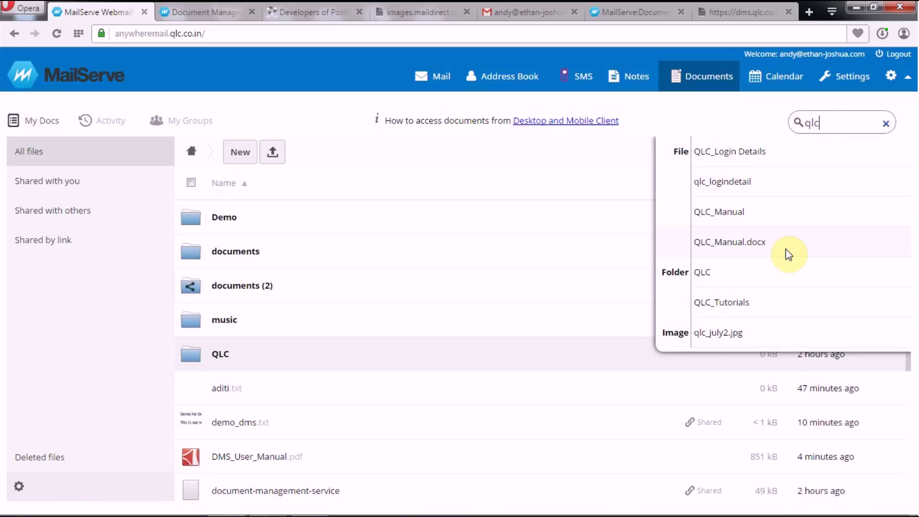
Step: Search 'qlc' again to reach qlc_logindetail, then download the DMS_User_Manual PDF
{"action": "left_click", "coordinate": [789, 253]}
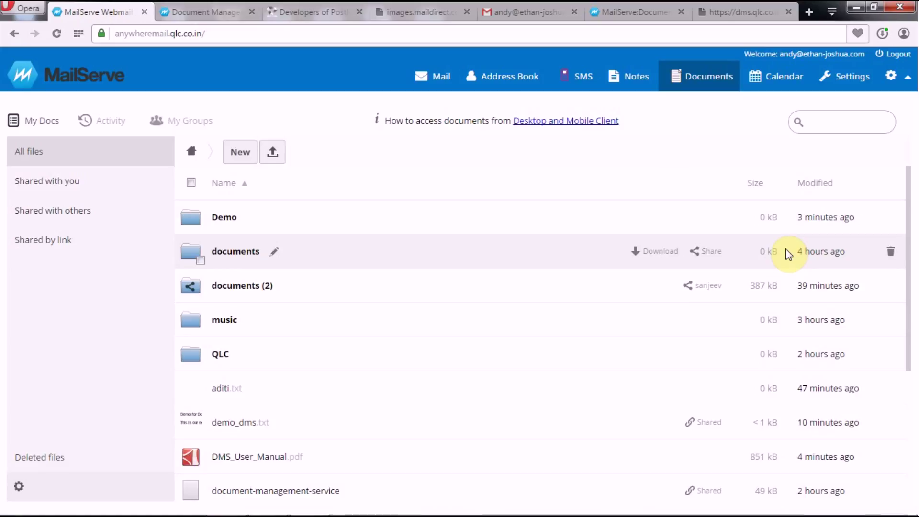
{"action": "left_click", "coordinate": [828, 128]}
{"action": "type", "text": "qlc"}
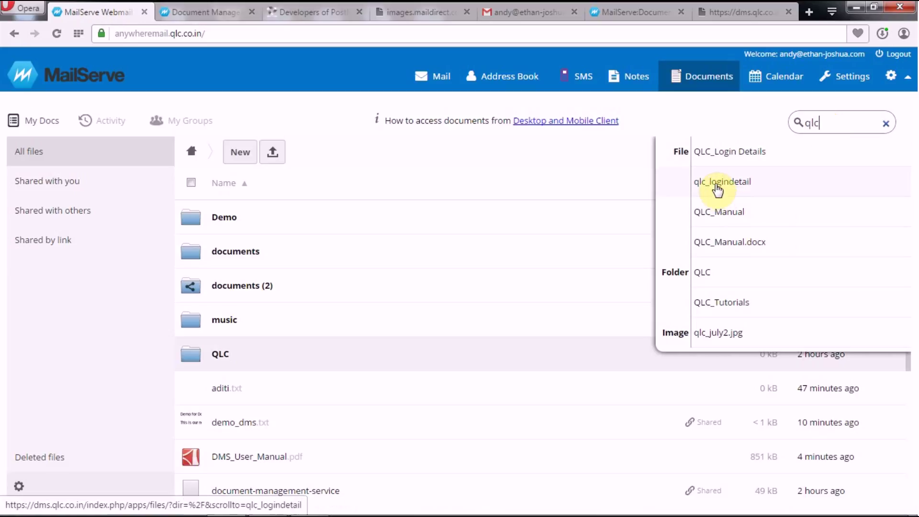
{"action": "left_click", "coordinate": [714, 186]}
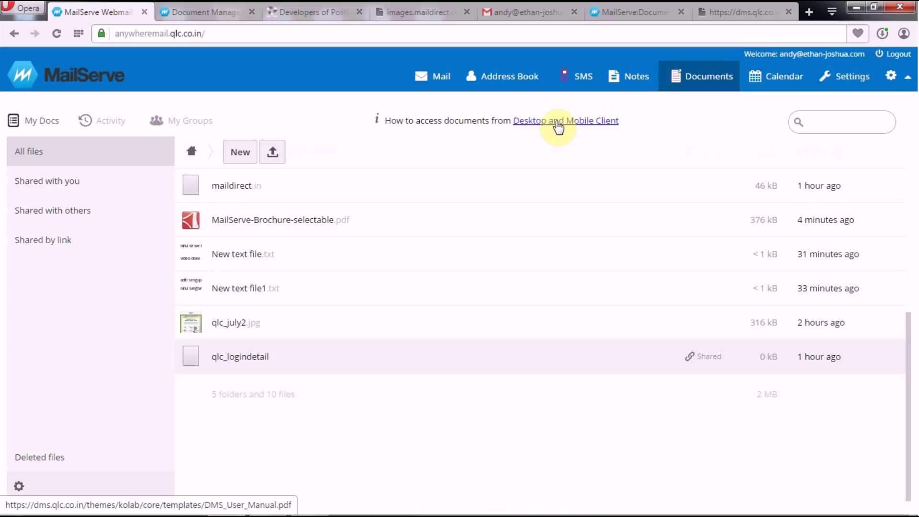
{"action": "left_click", "coordinate": [558, 126]}
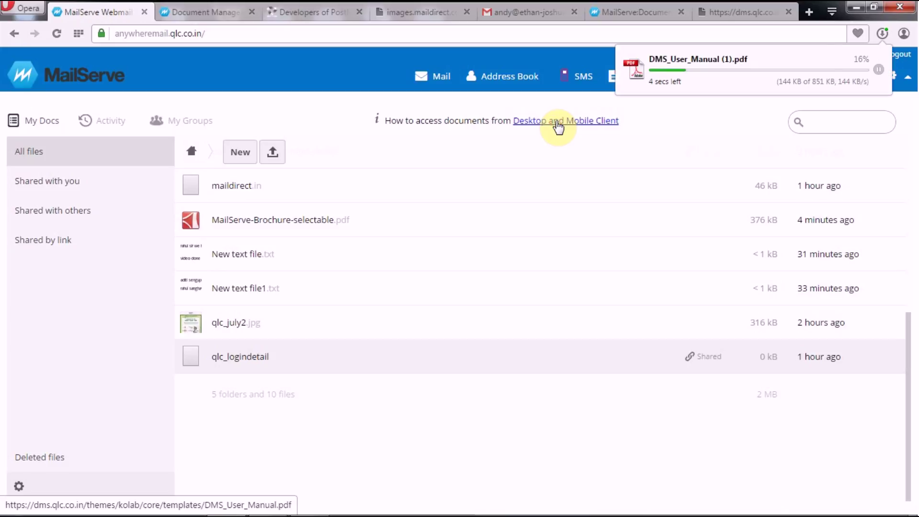